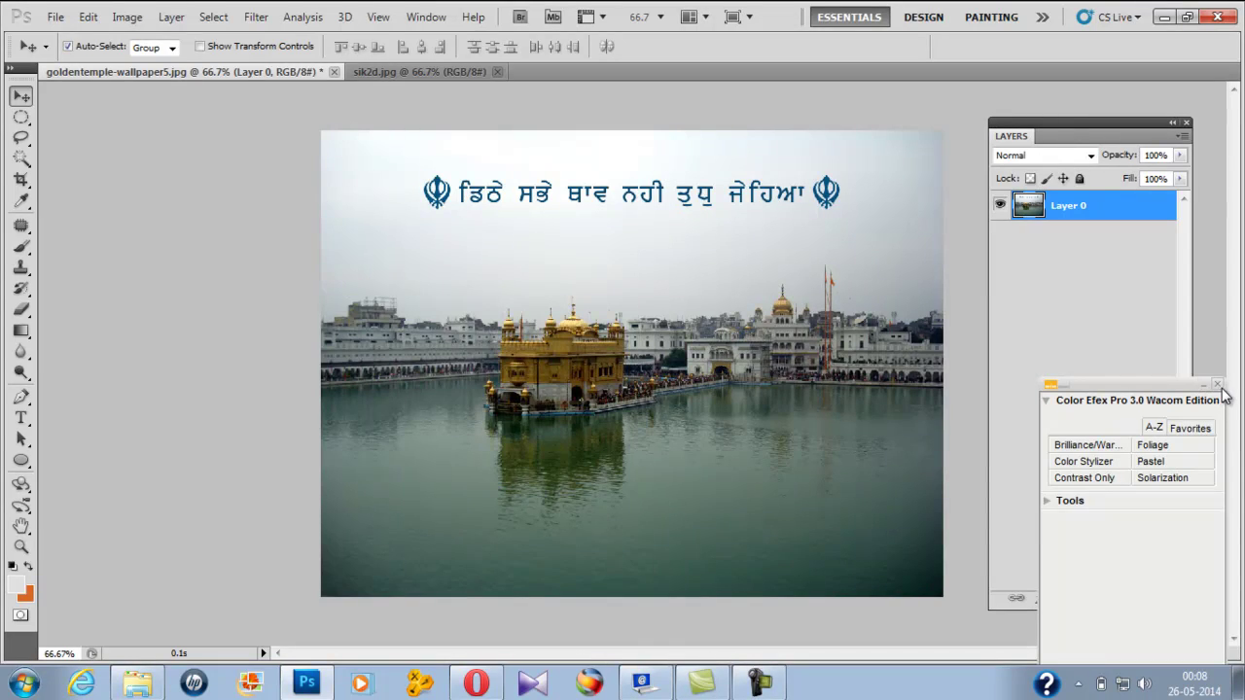
Close the Color Efex Pro panel and switch to the Crop tool
click(1218, 384)
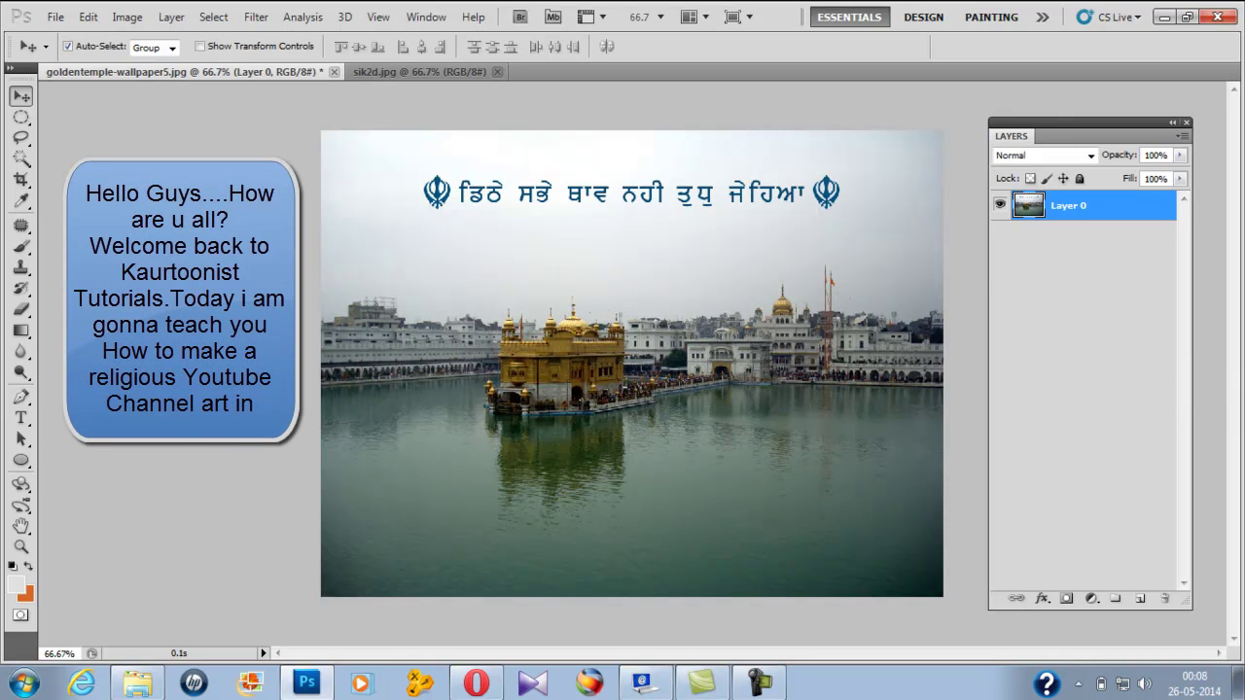
click(20, 179)
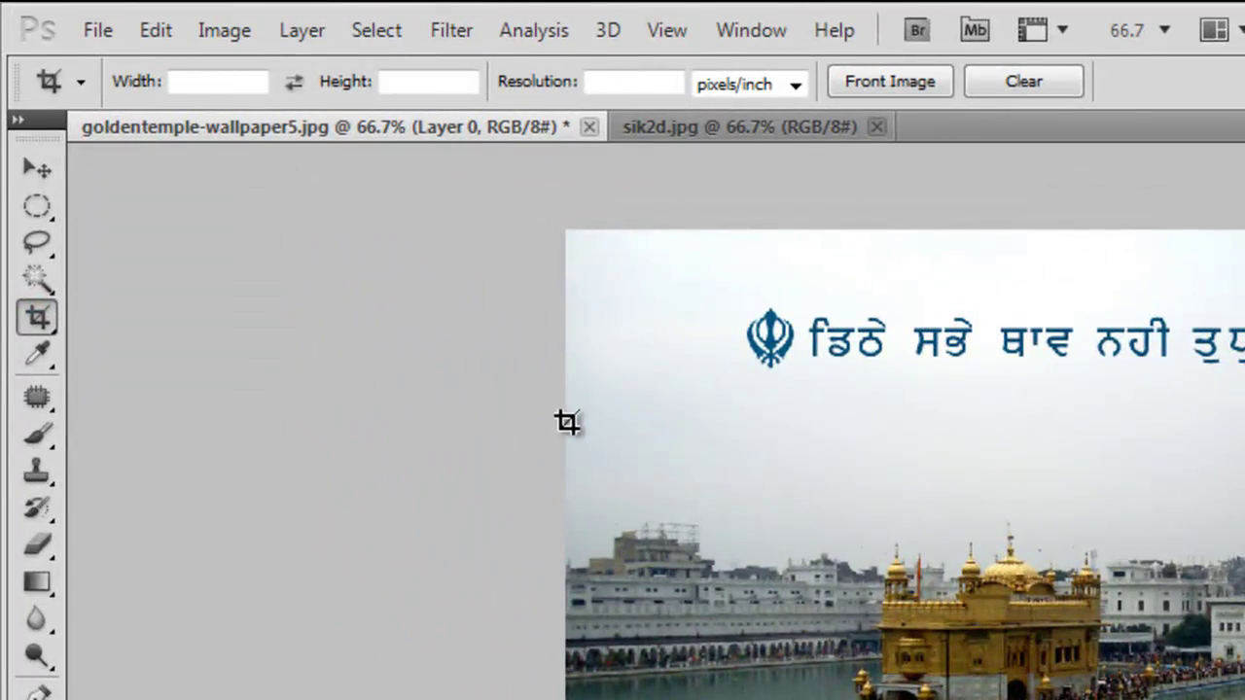
Crop the photo to a wide temple strip, cutting the Gurmukhi text and lower water
drag(568, 422, 971, 451)
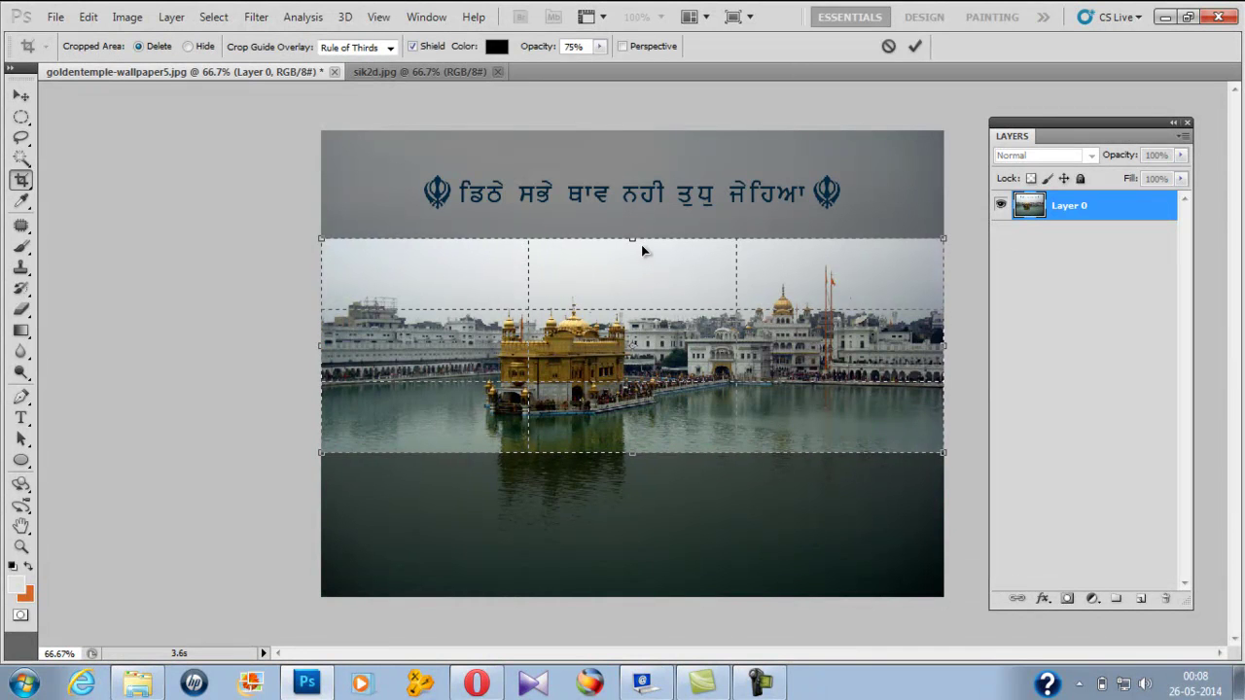
drag(634, 238, 634, 231)
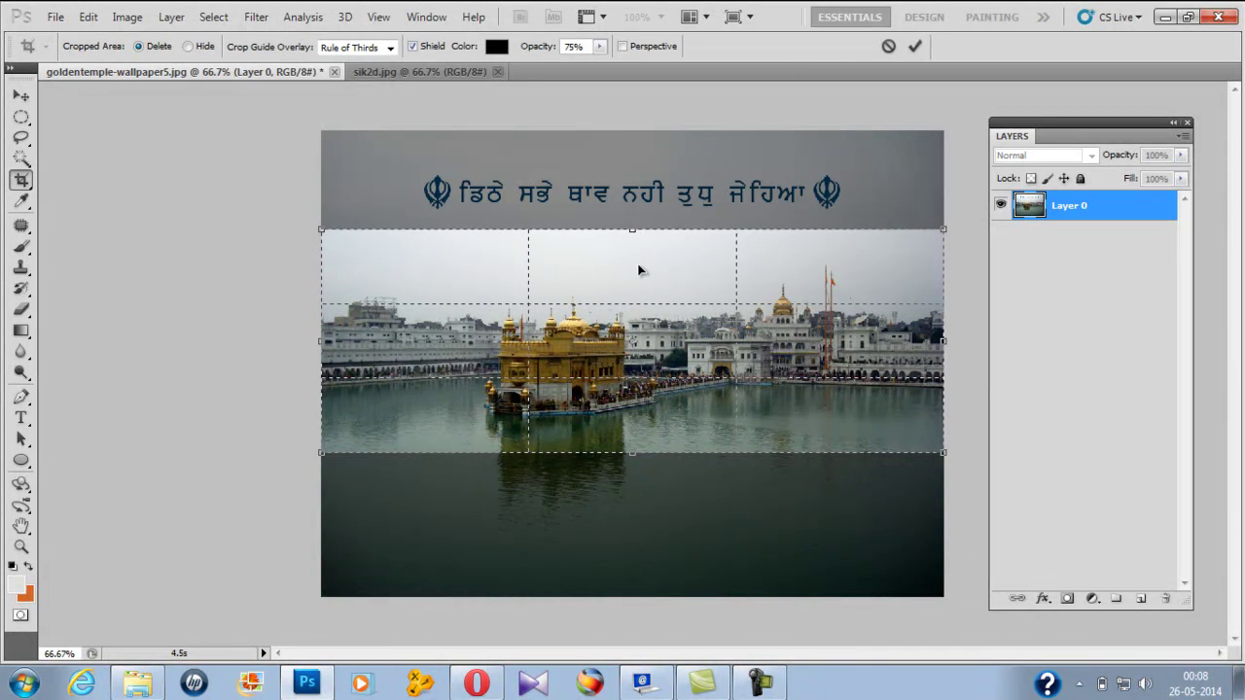
double_click(639, 271)
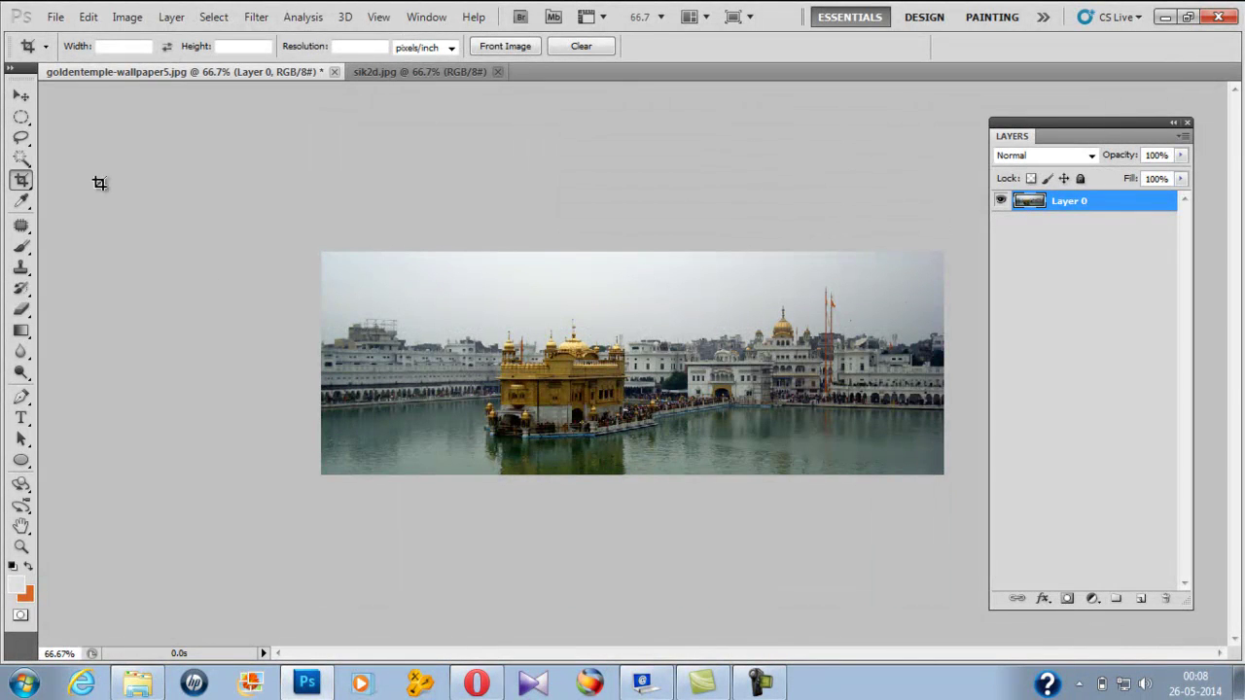
click(126, 16)
mouse_move(156, 62)
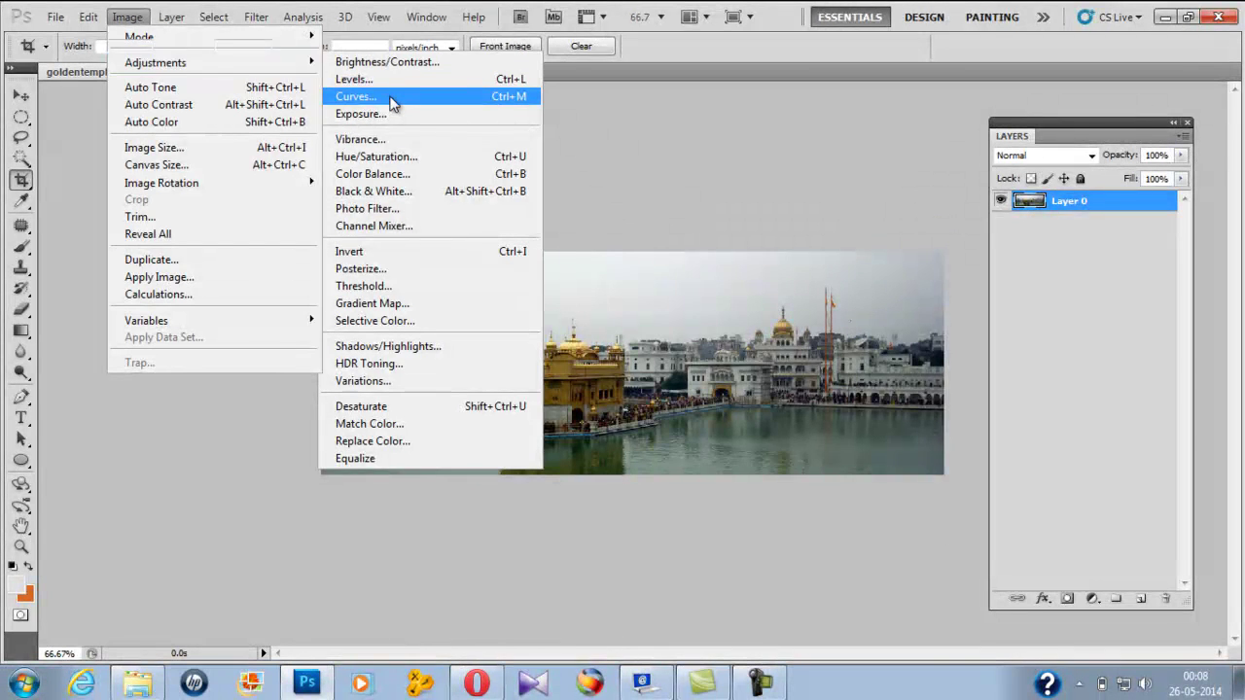
Apply an Auto Curves correction with a lifted midtone point
click(356, 97)
click(1042, 256)
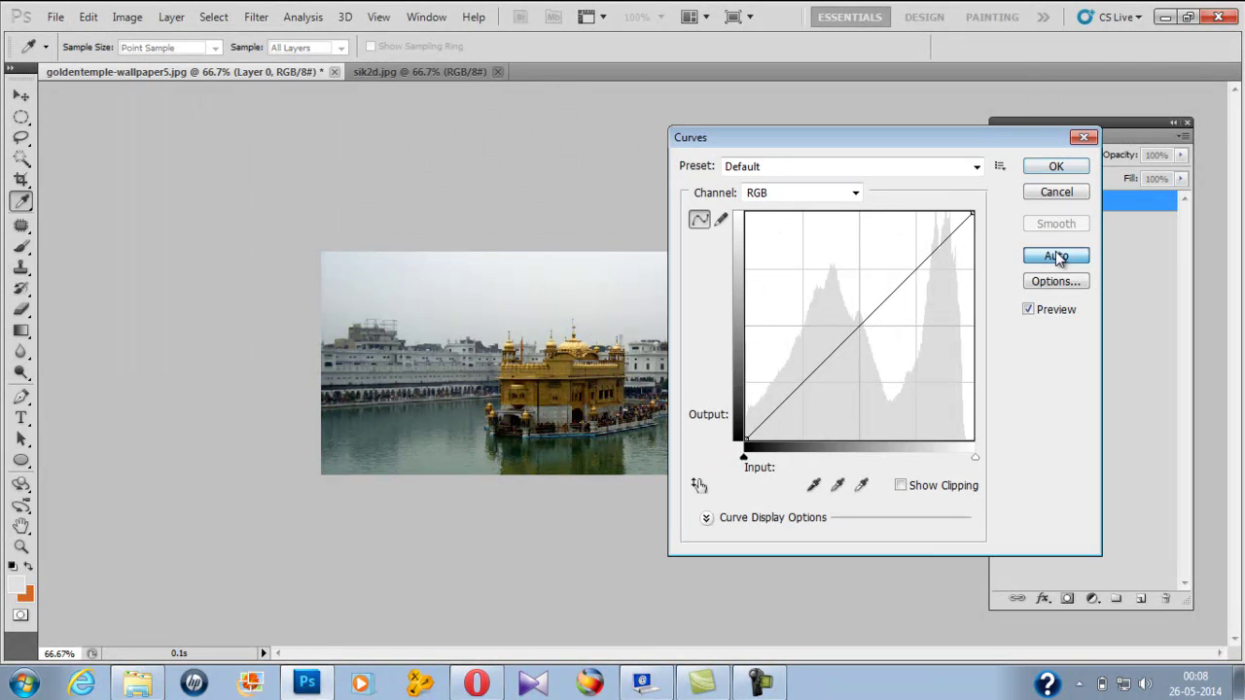
click(850, 318)
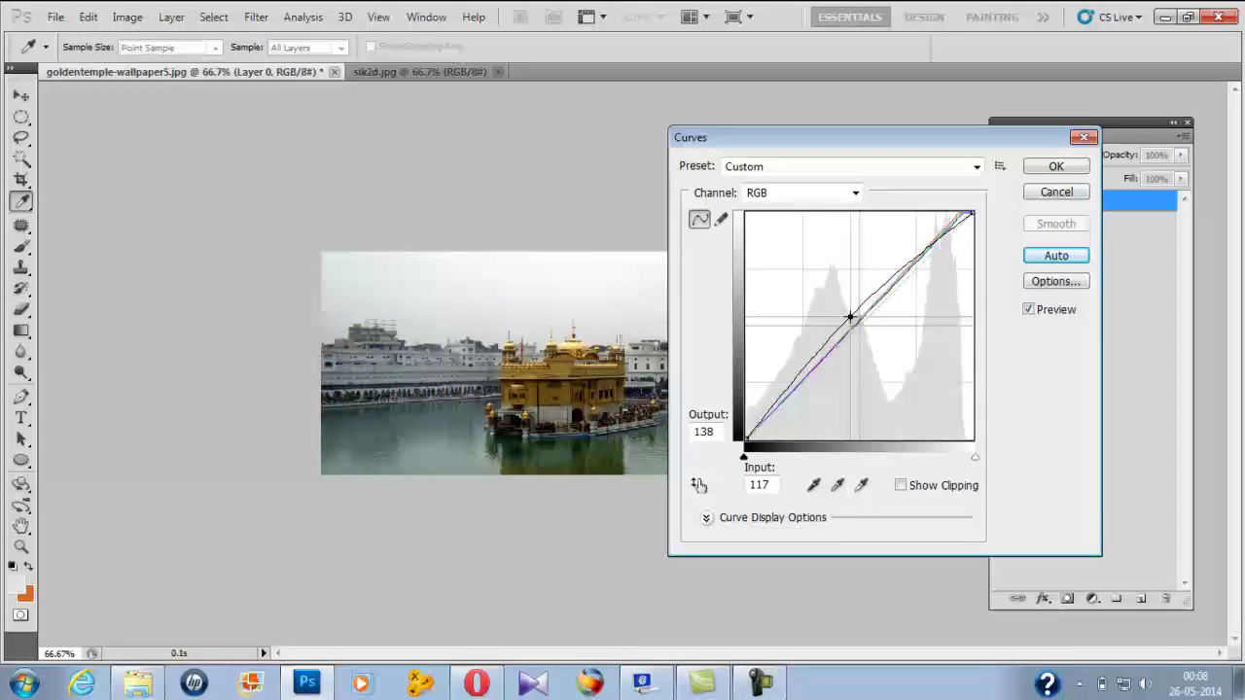
click(1056, 167)
key(c)
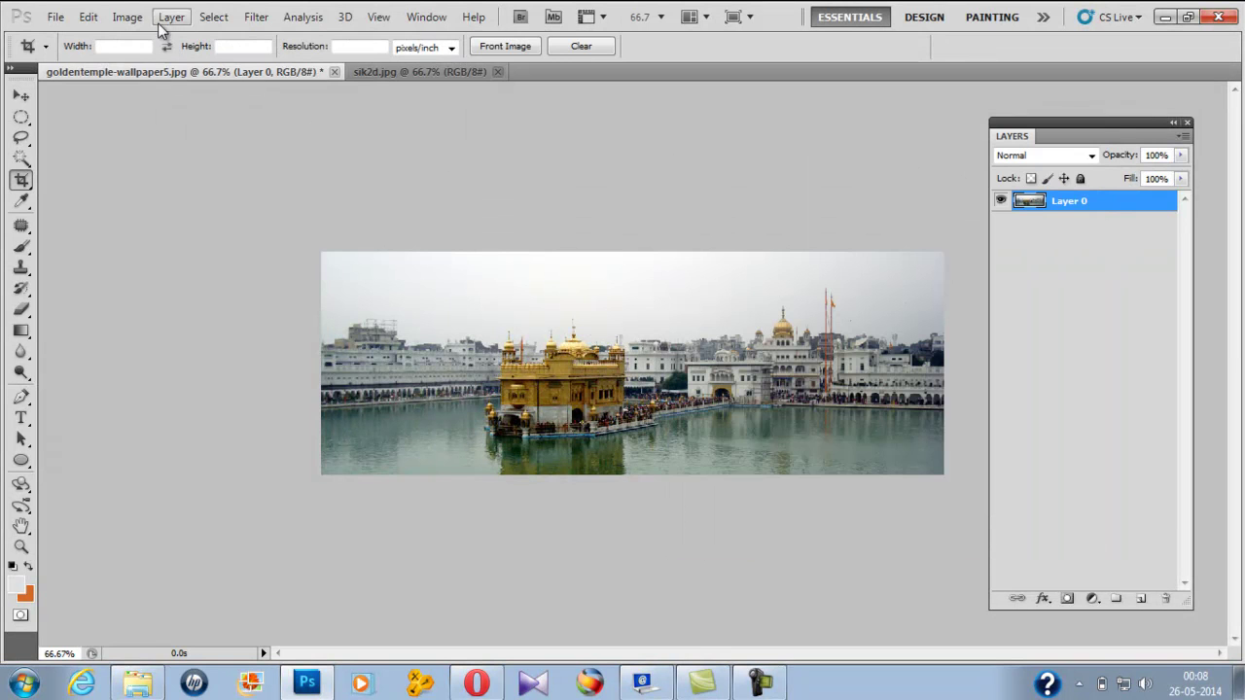
Apply Levels with black point 8, midtones 0.91 and white point 238
click(126, 16)
mouse_move(156, 62)
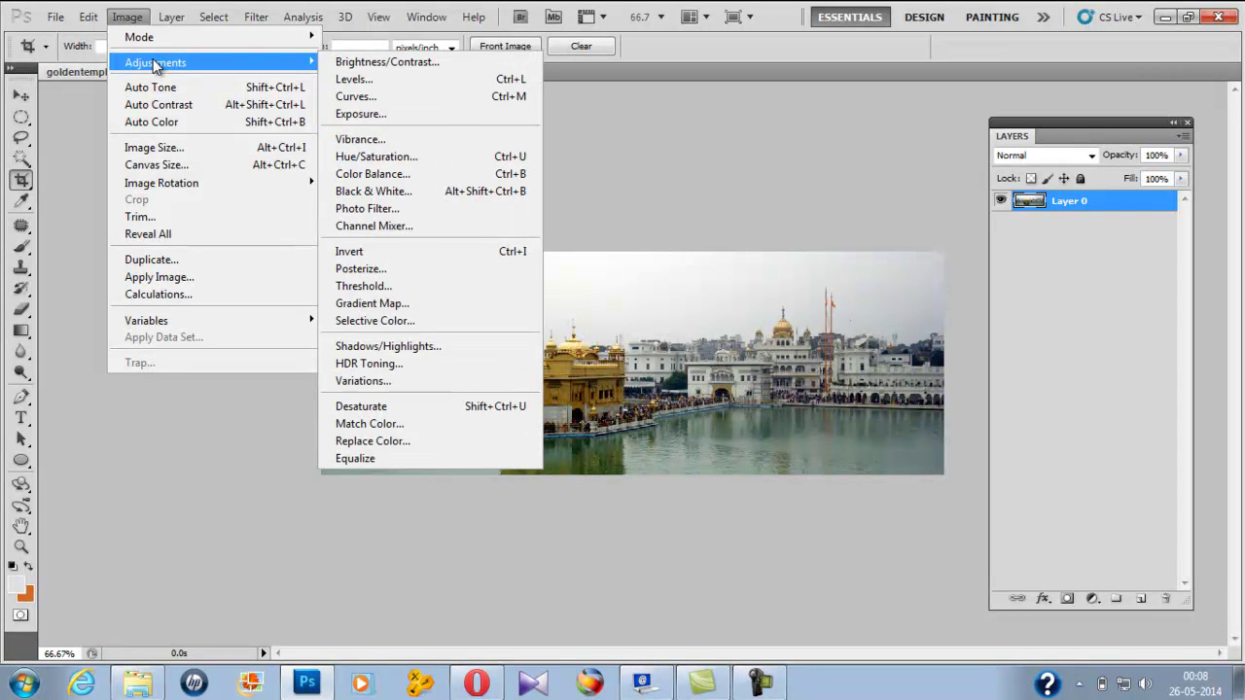
click(350, 79)
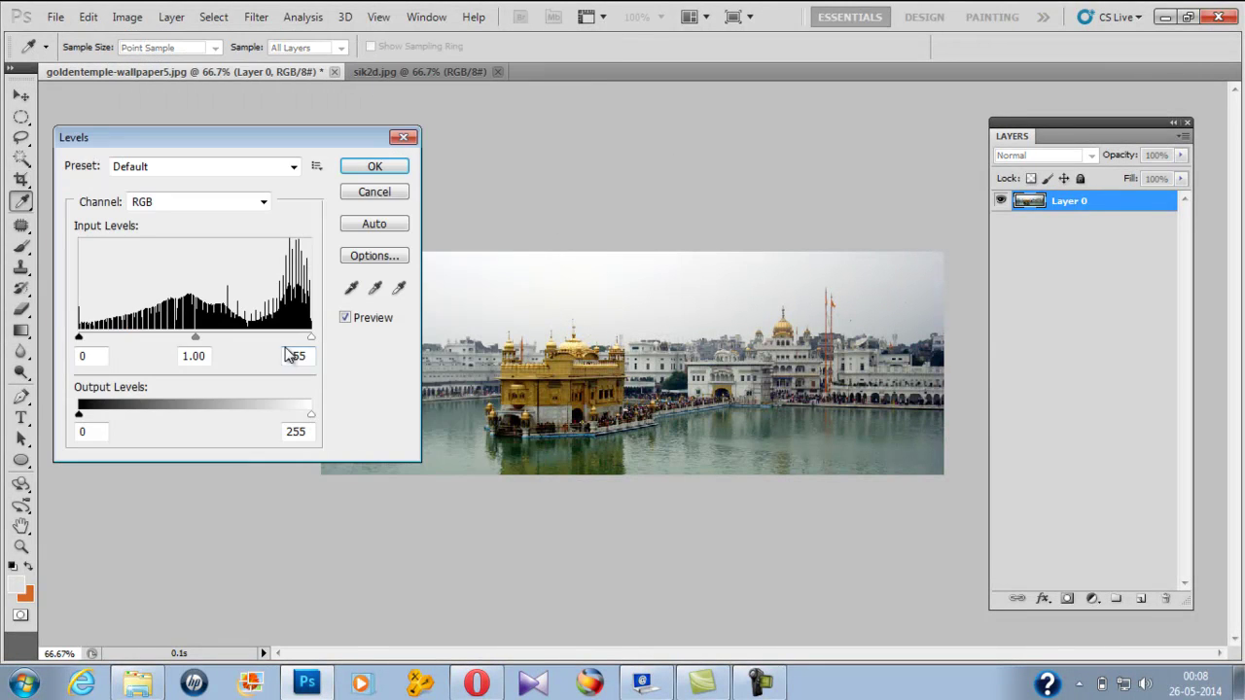
drag(311, 338, 296, 337)
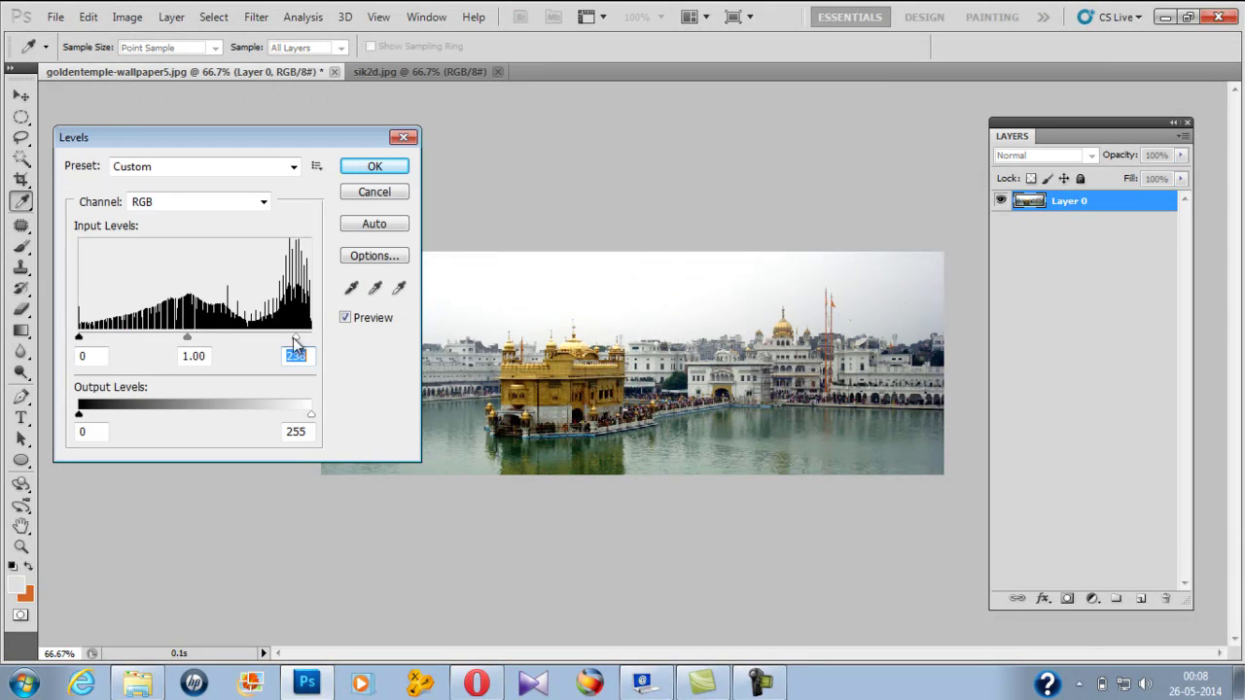
click(195, 338)
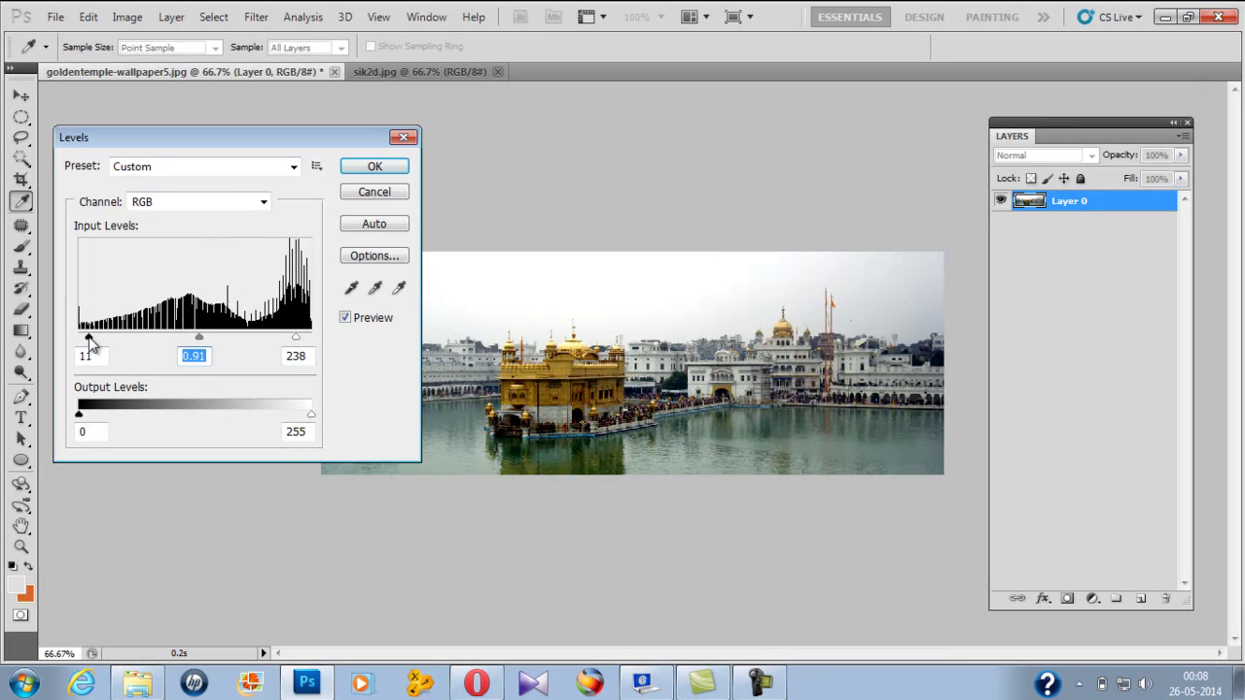
drag(80, 338, 85, 338)
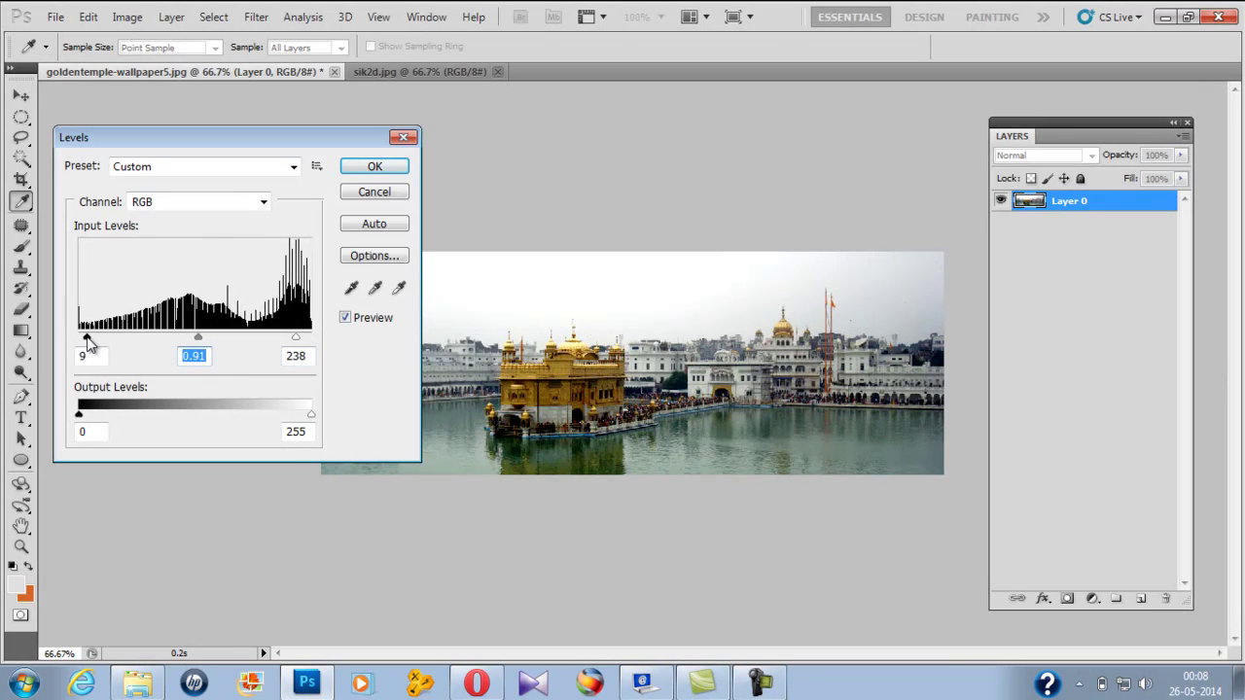
click(370, 167)
key(c)
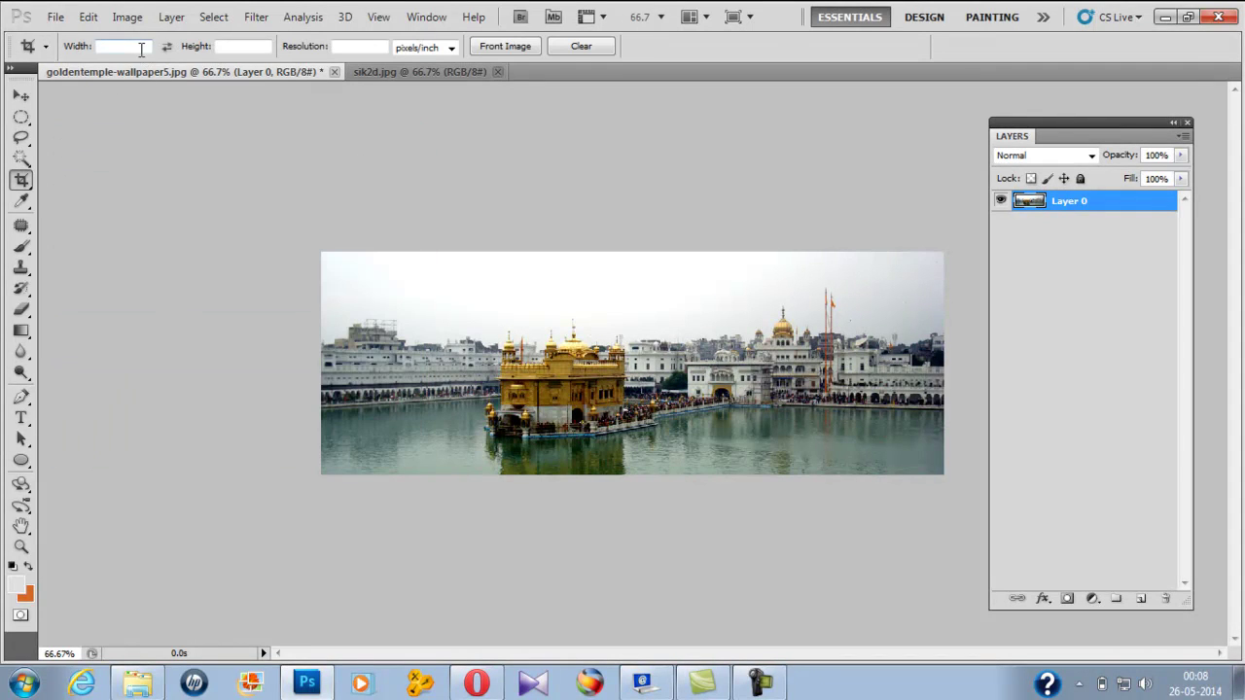
In Image Size, set resolution 200 pixels/inch and height 8 inches
click(127, 17)
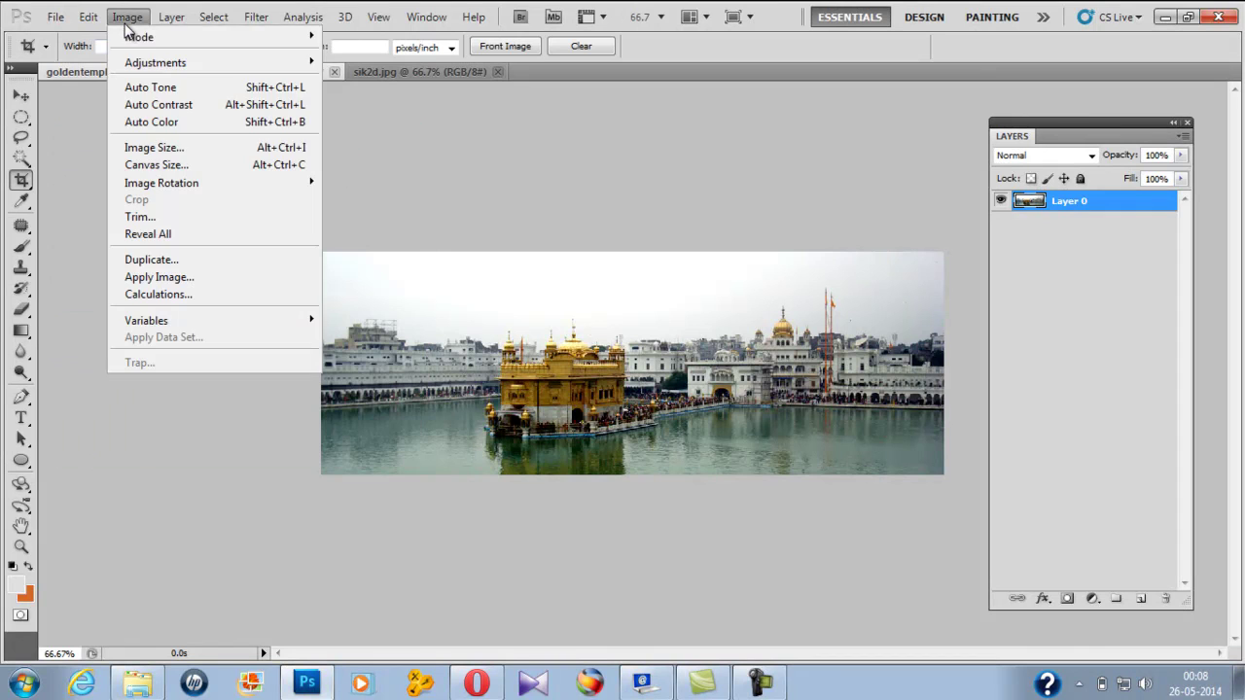
click(165, 146)
drag(554, 324, 429, 333)
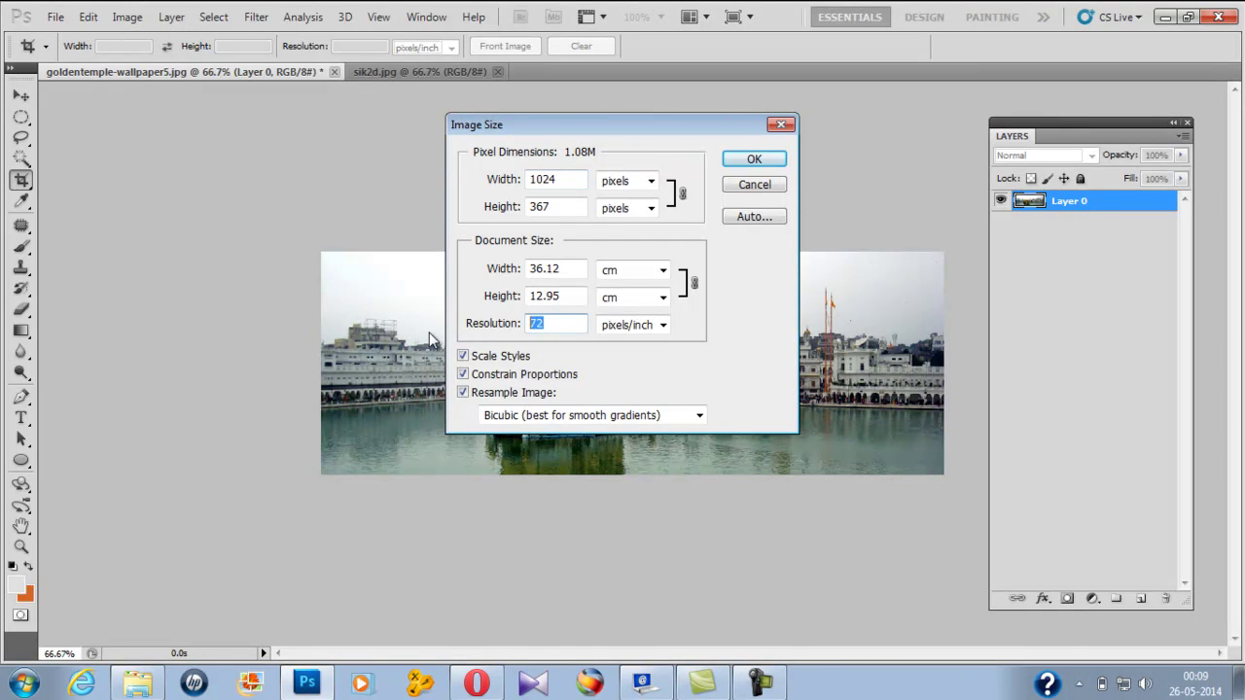
text(200)
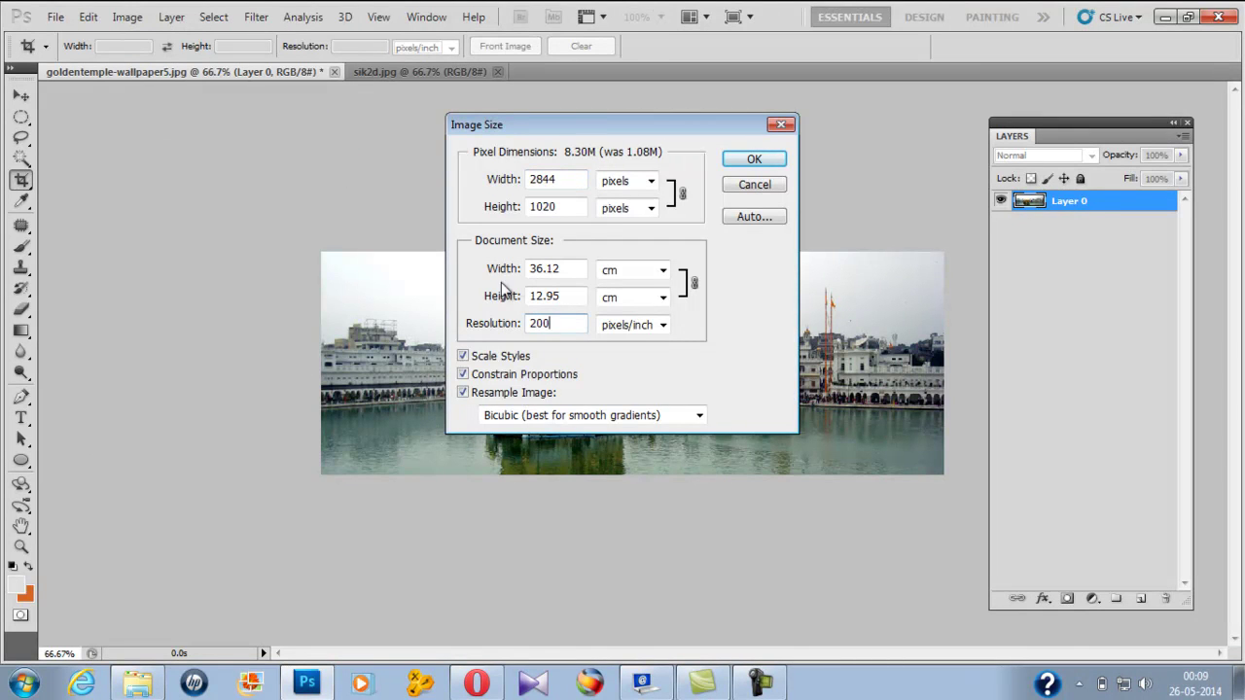
drag(574, 270, 466, 286)
text(11)
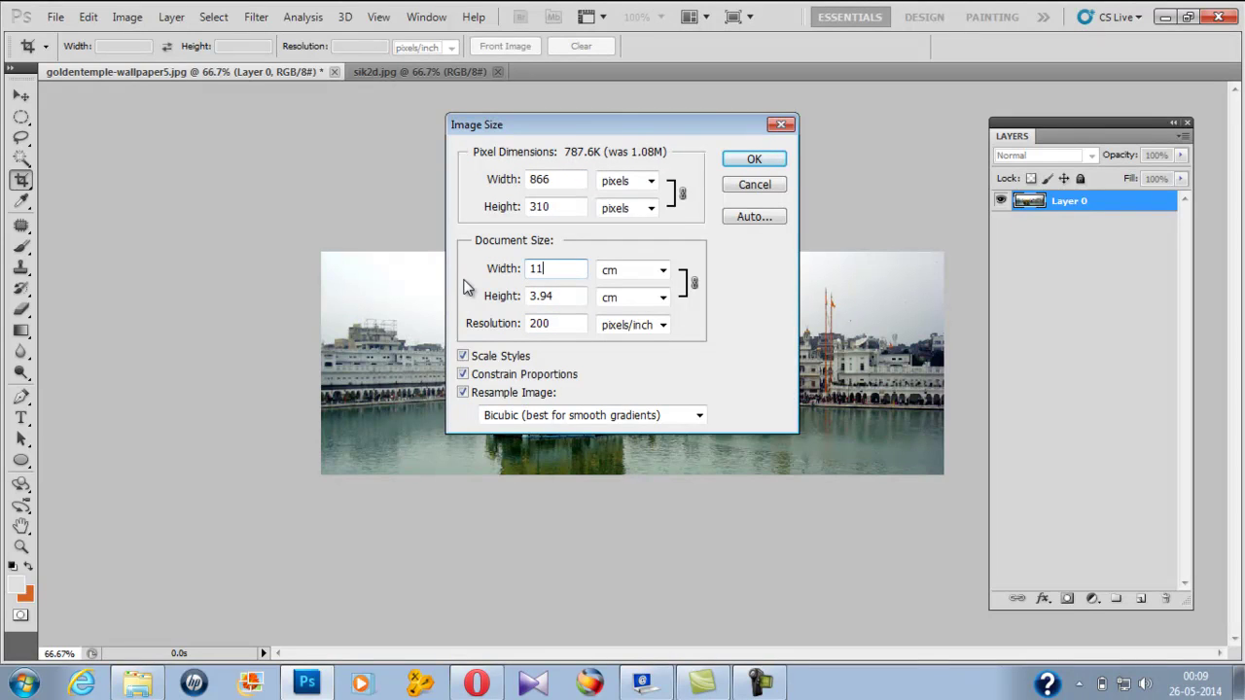
click(663, 272)
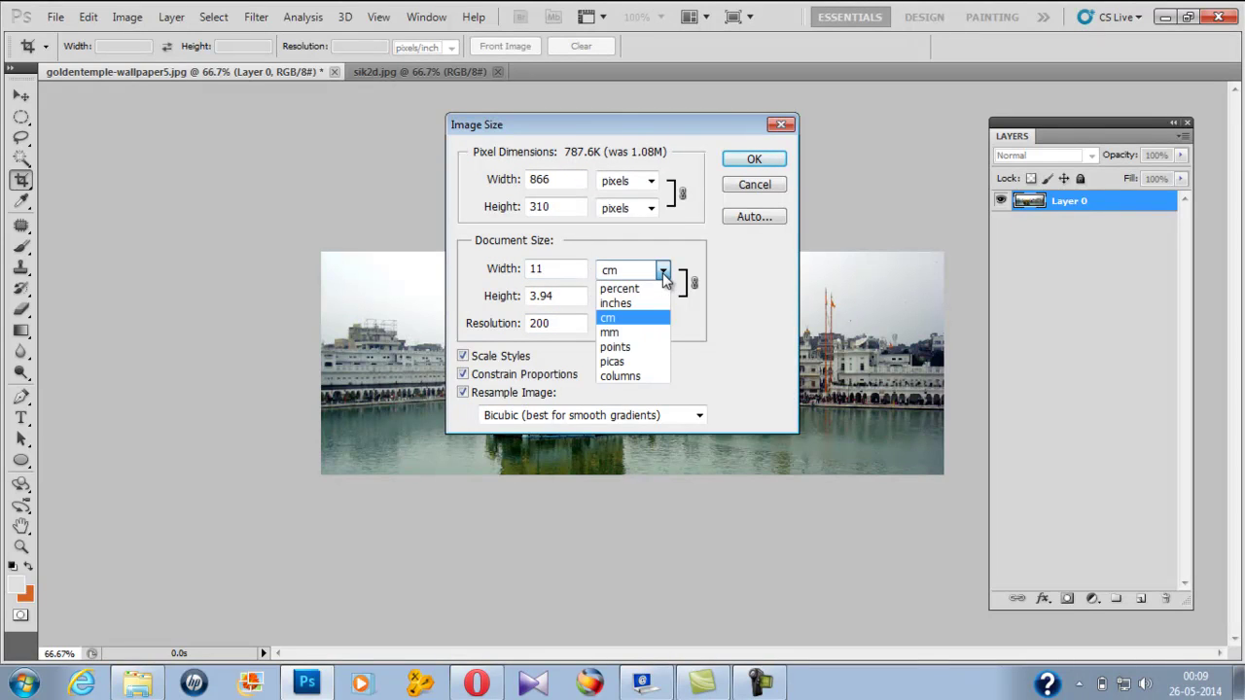
click(644, 304)
double_click(554, 296)
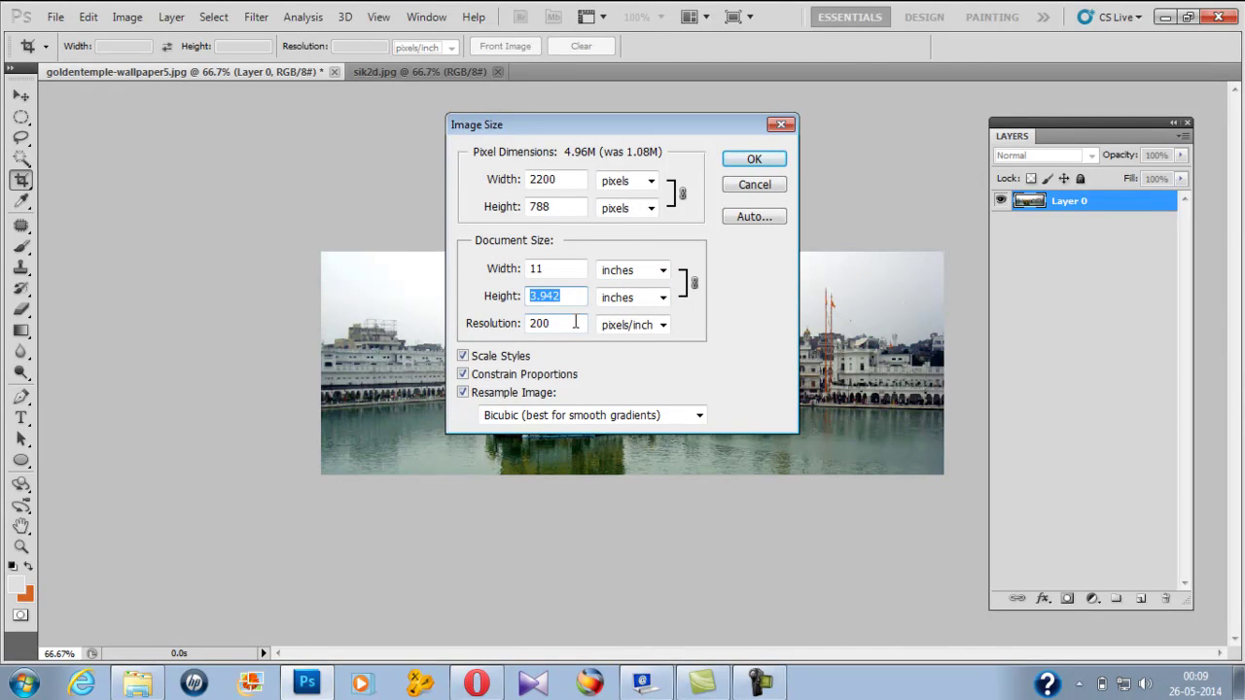
text(8)
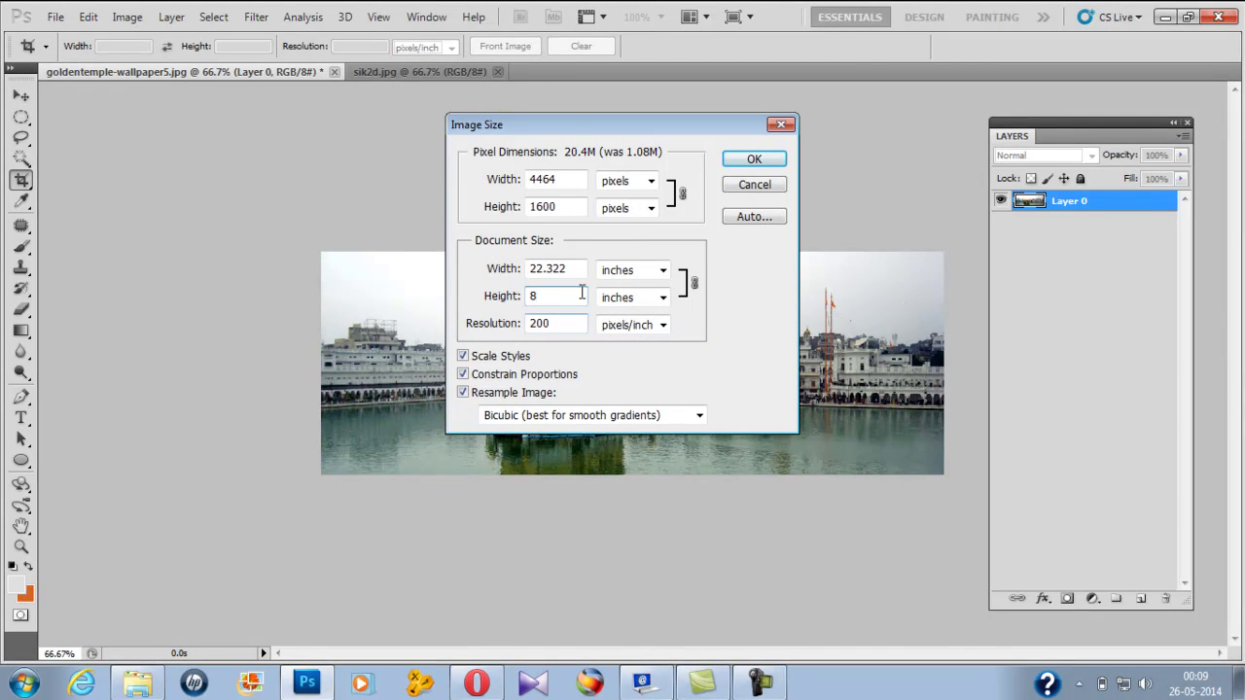
click(755, 155)
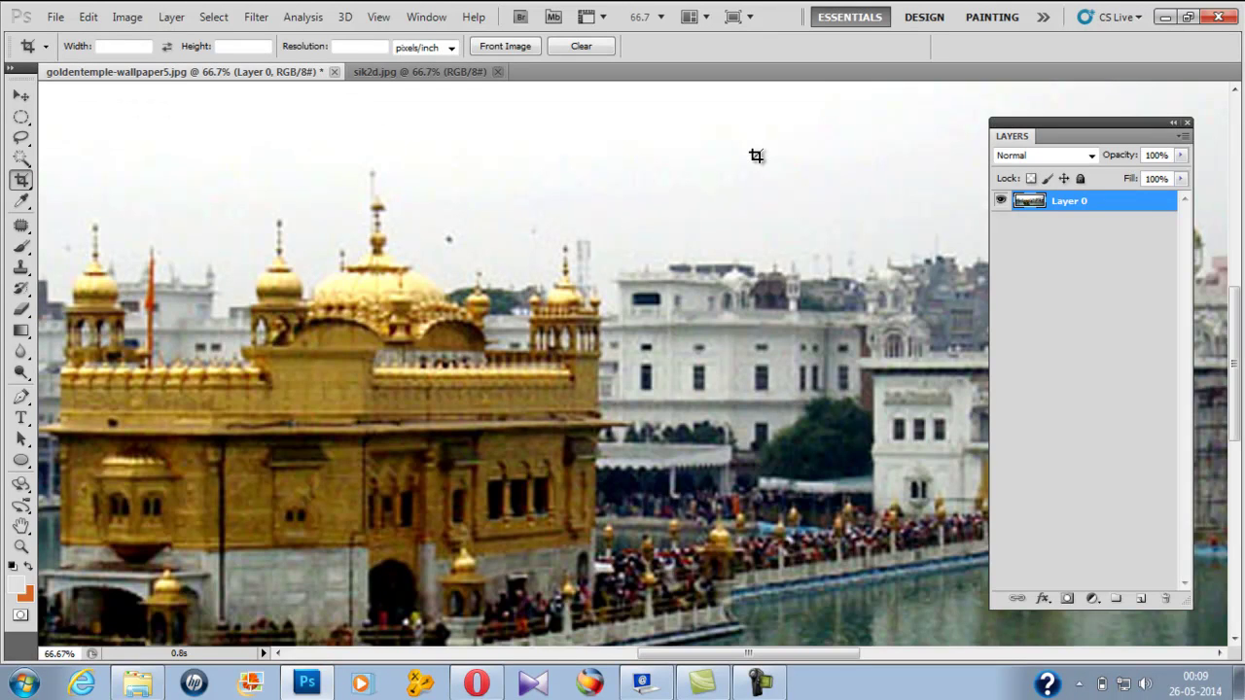
Fit the panorama in view and set the foreground colour to near-black 070707
key(ctrl+0)
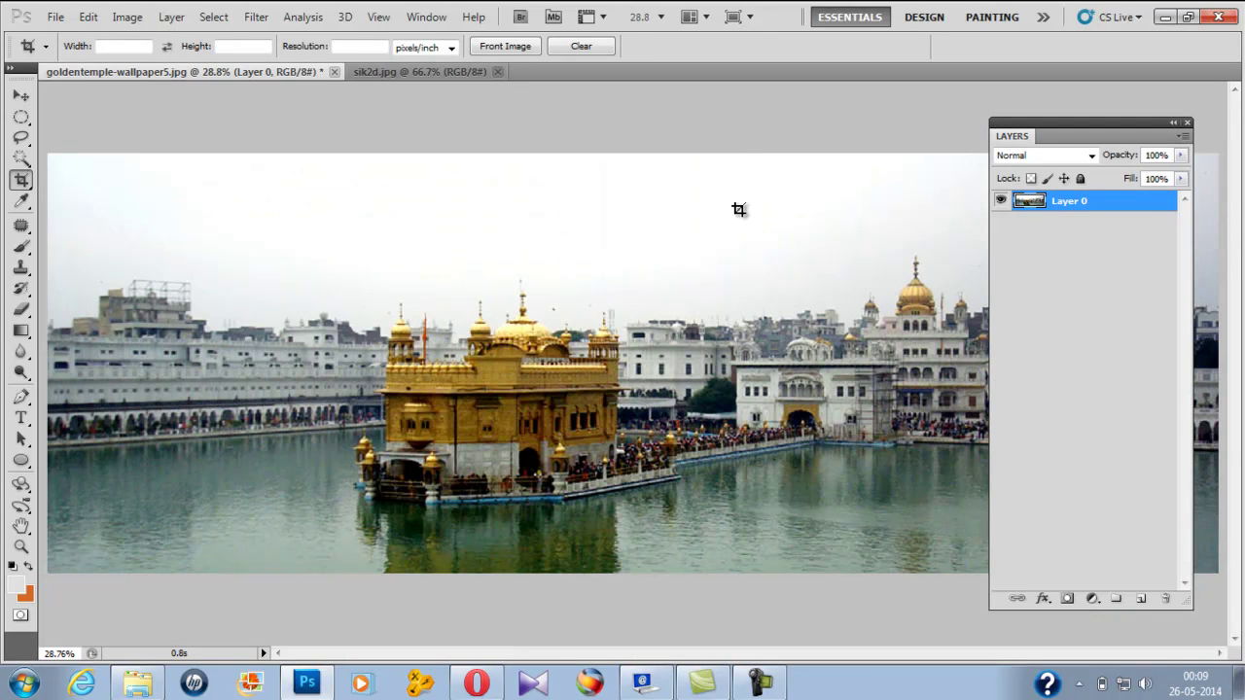
key(z)
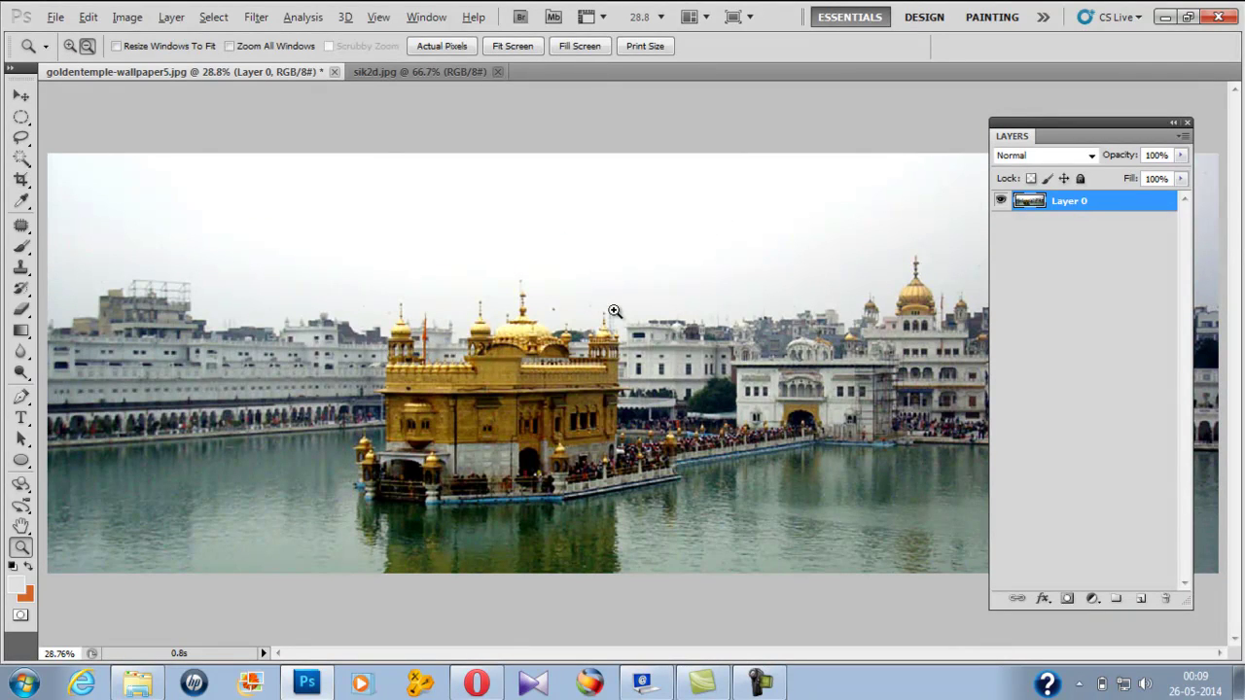
alt+click(613, 313)
alt+click(514, 300)
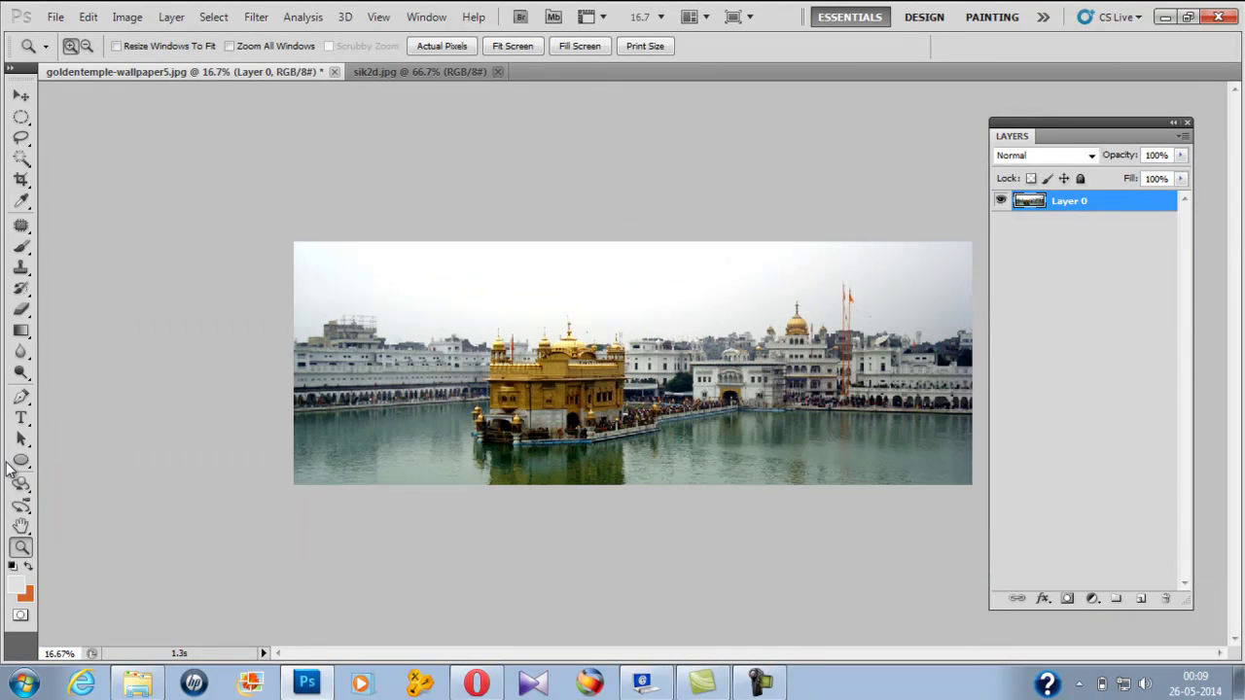
click(21, 418)
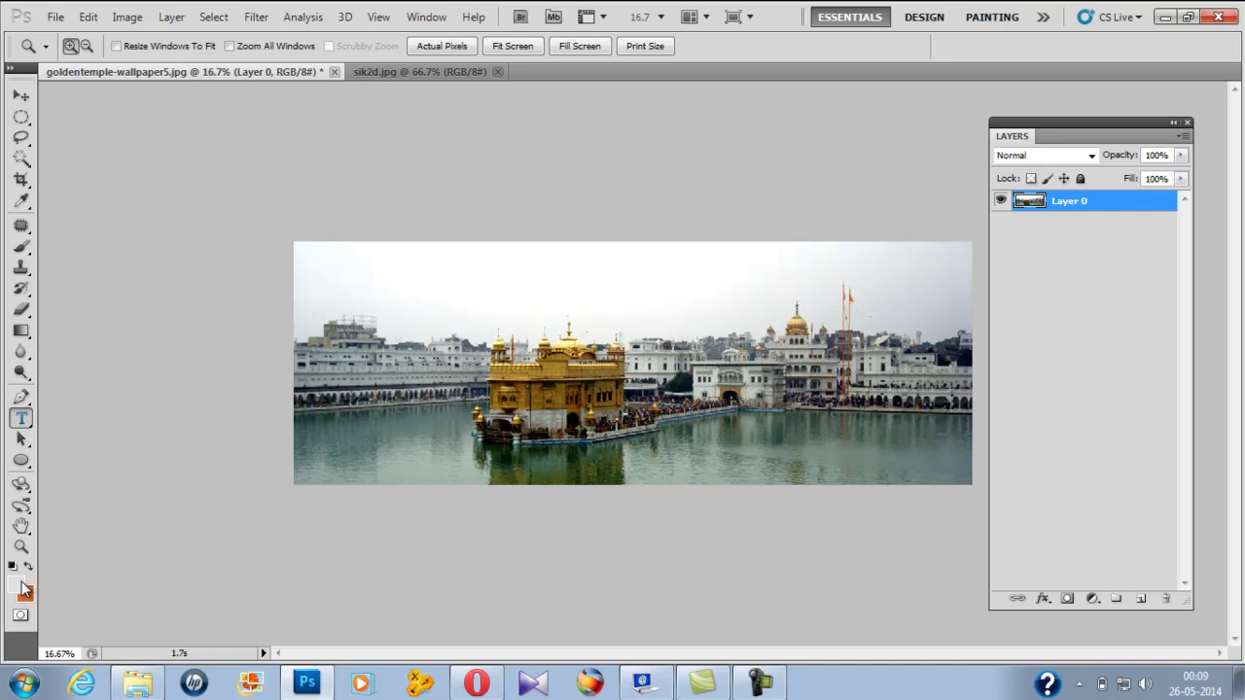
click(18, 587)
drag(389, 265, 398, 387)
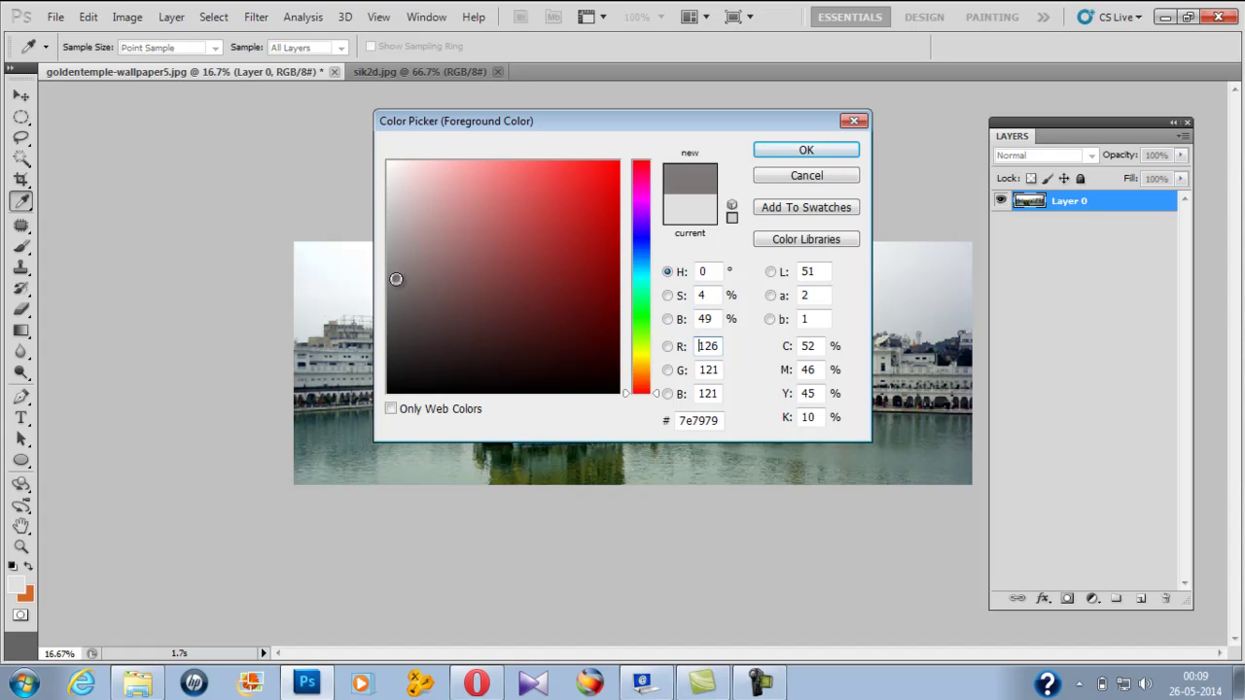
click(803, 149)
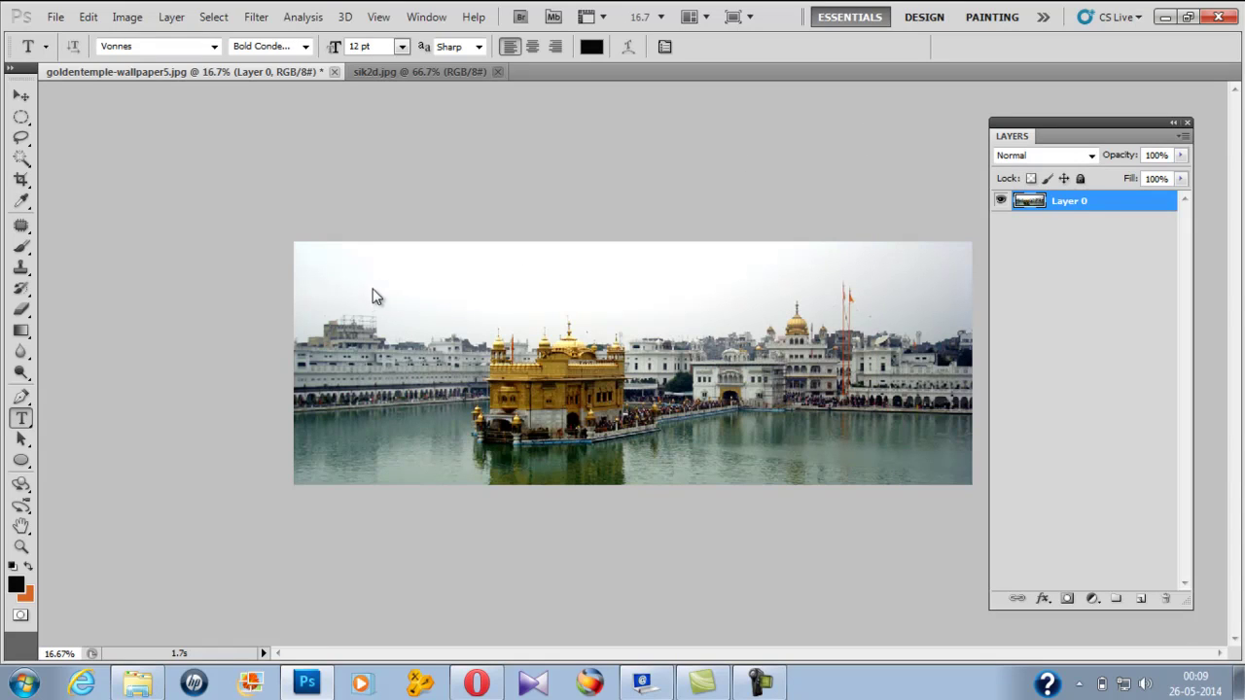
Add a 30 pt 'Sikh Sangat TV' text layer in the sky, converted to All Caps
click(407, 281)
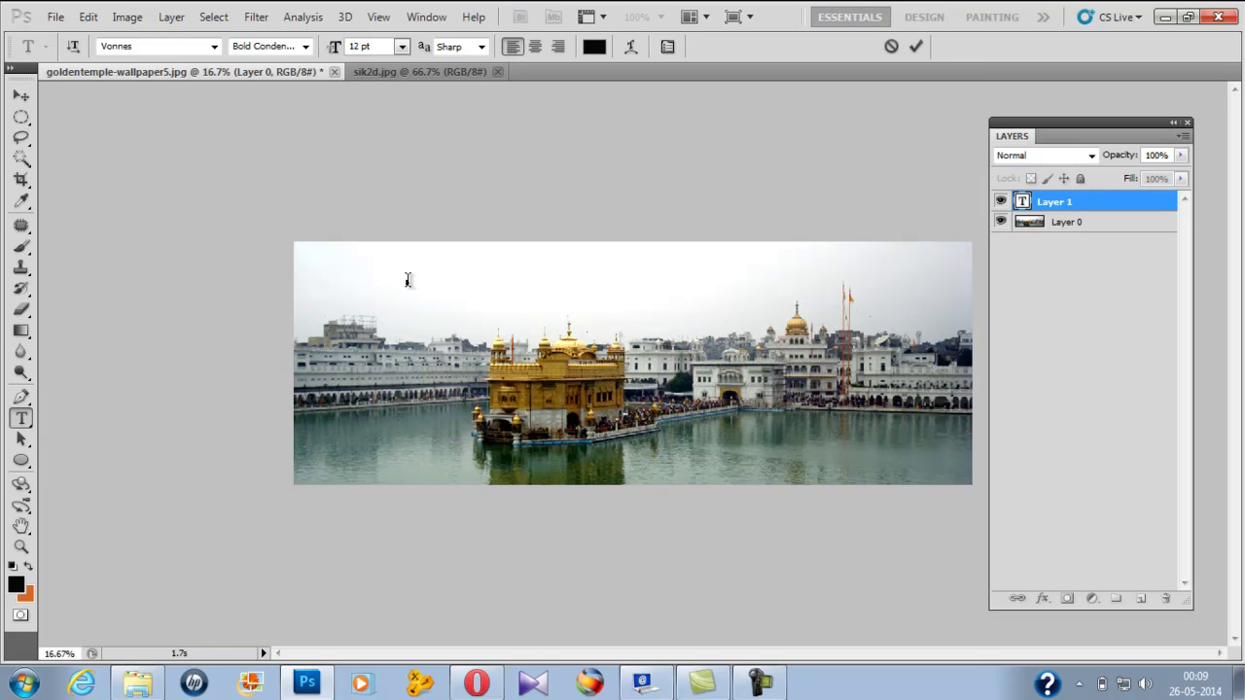
click(401, 45)
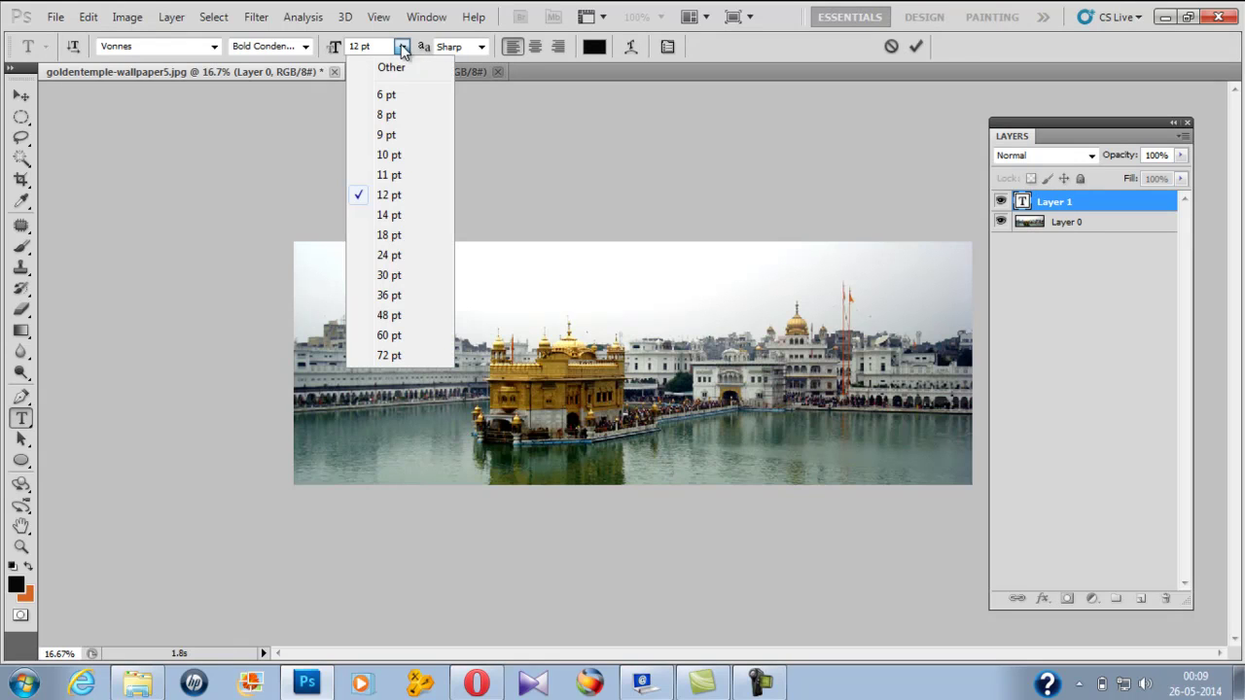
click(389, 275)
text(Sikh Sangat TV)
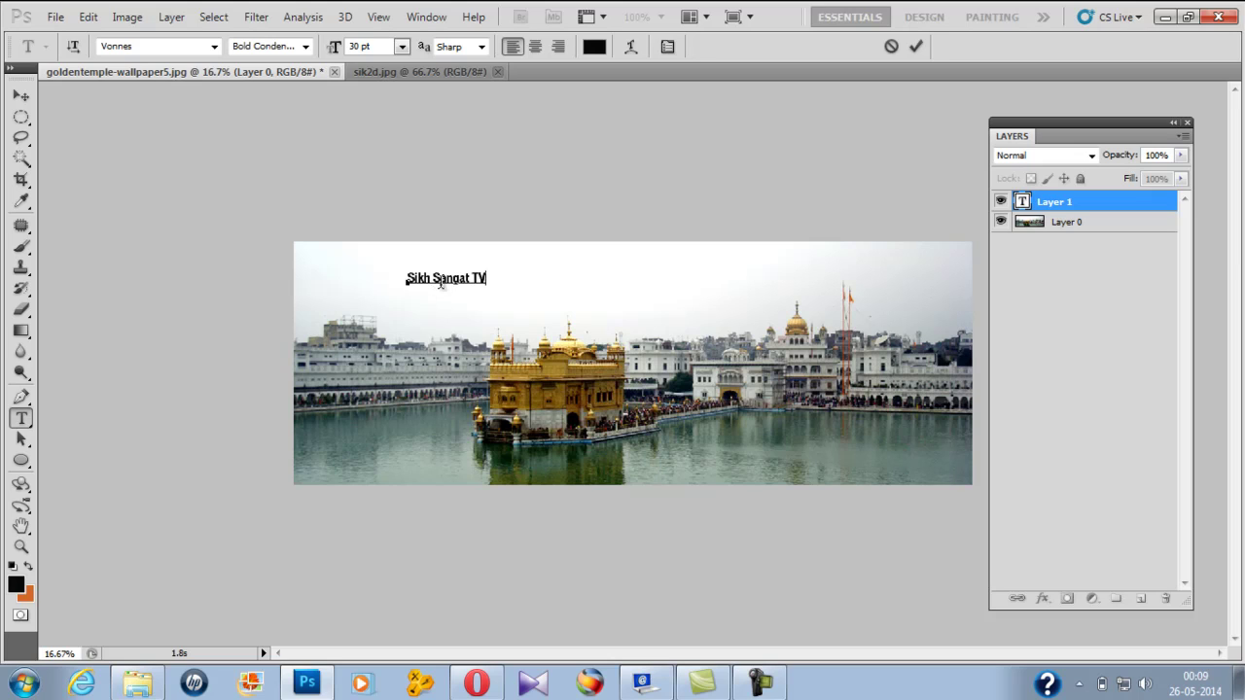
triple_click(441, 279)
key(ctrl+shift+k)
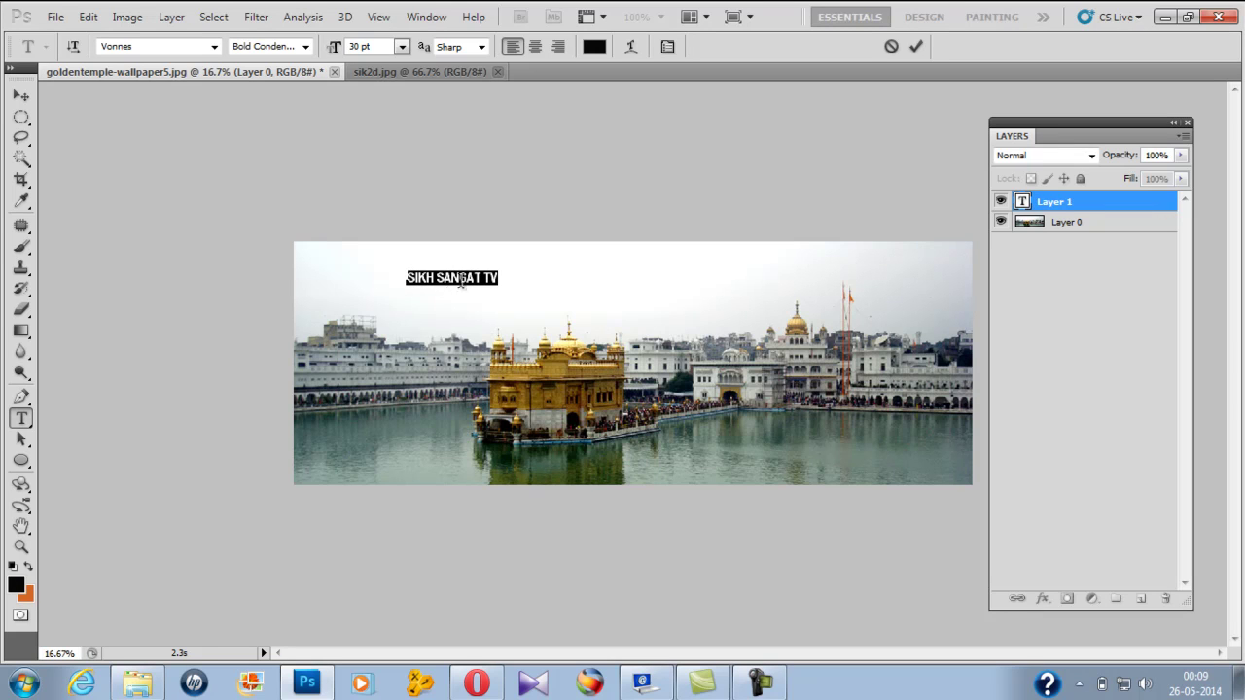
click(484, 277)
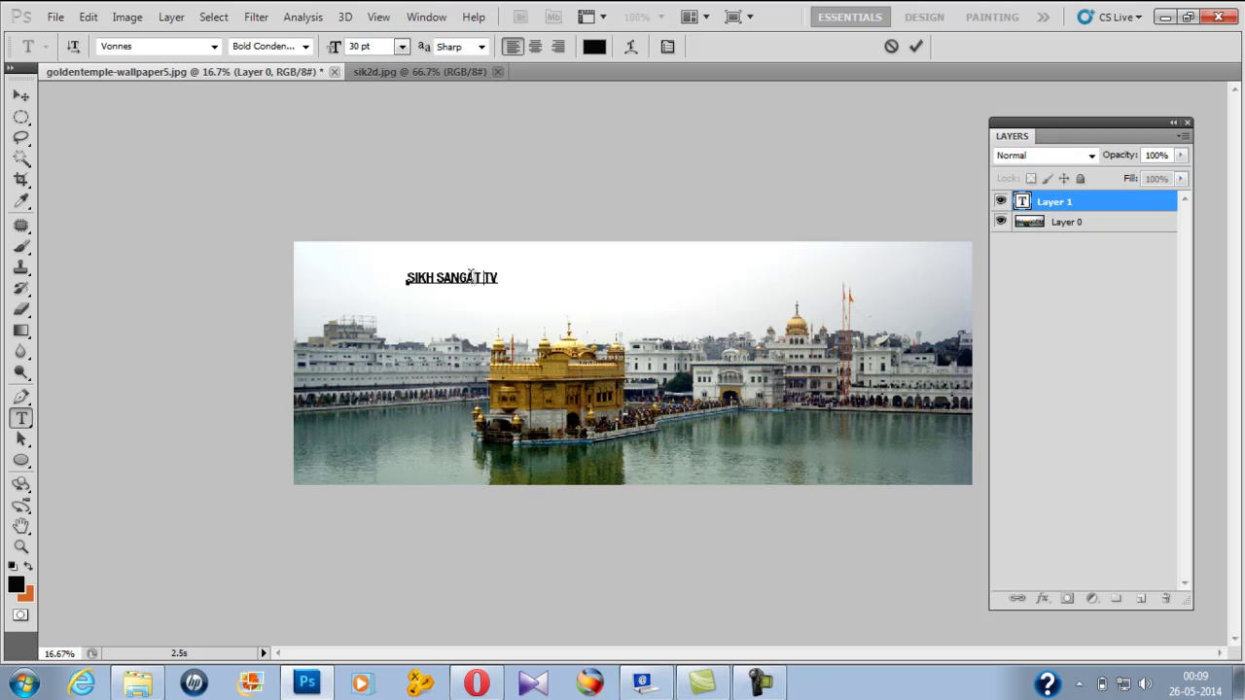
Enlarge the title to 48 pt and commit it
triple_click(471, 278)
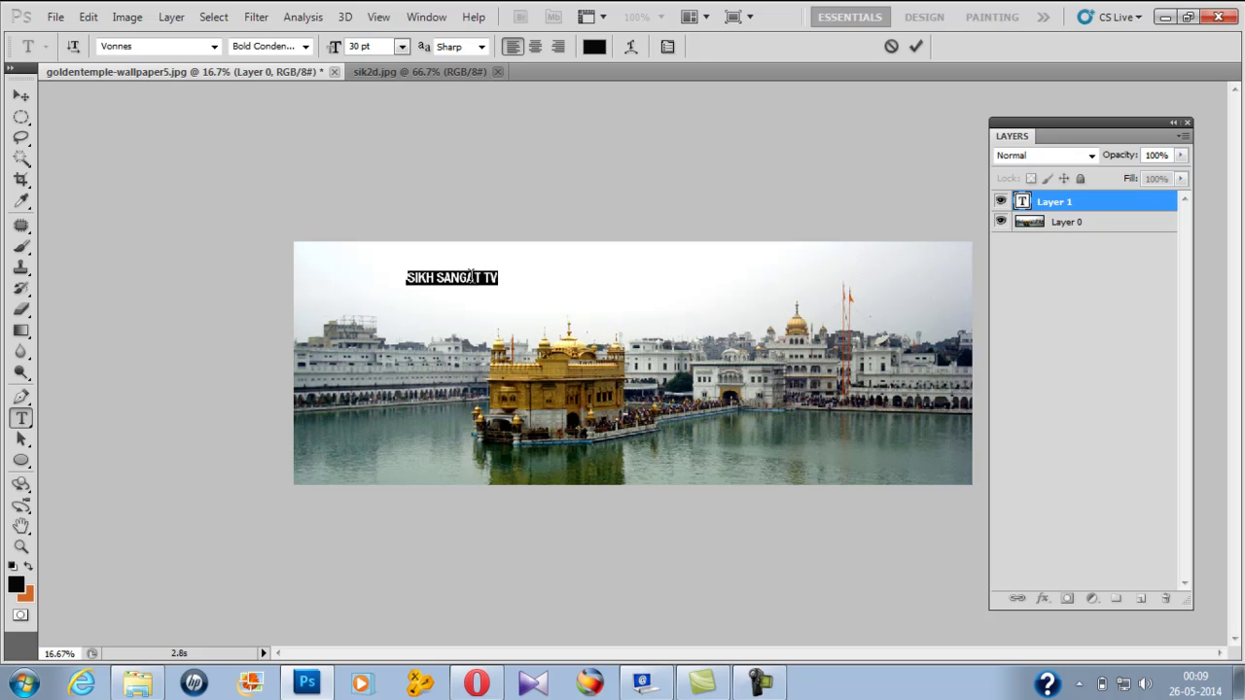
click(401, 47)
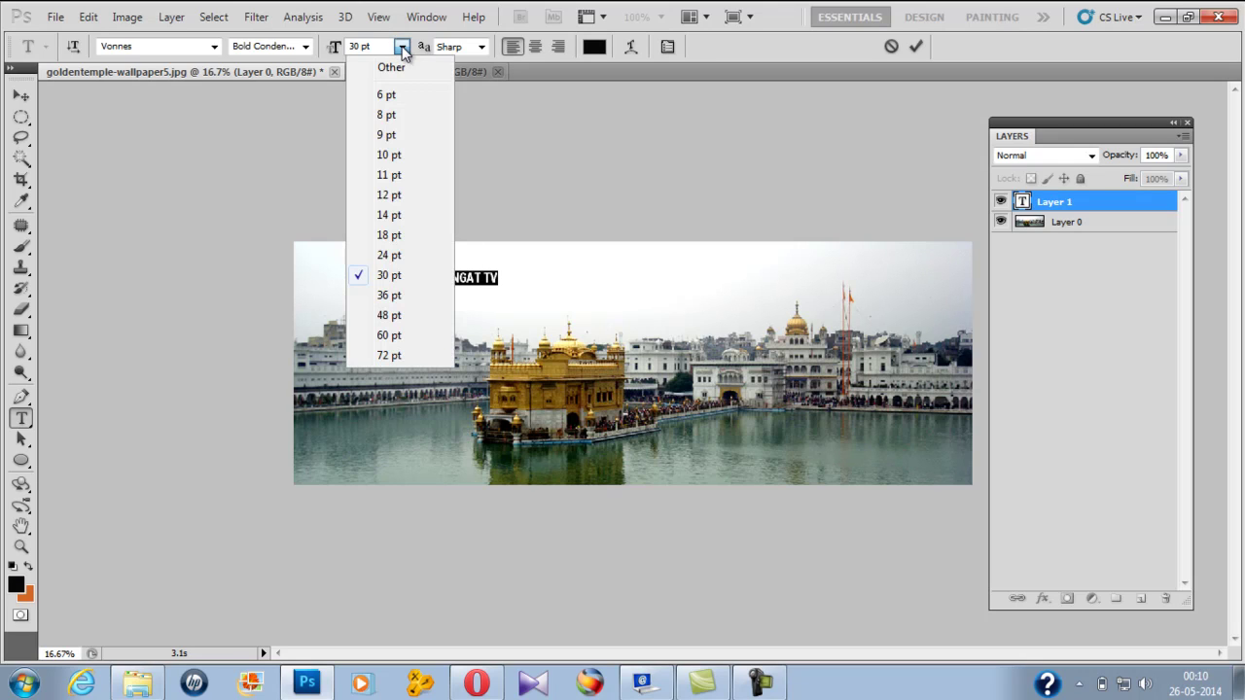
click(401, 318)
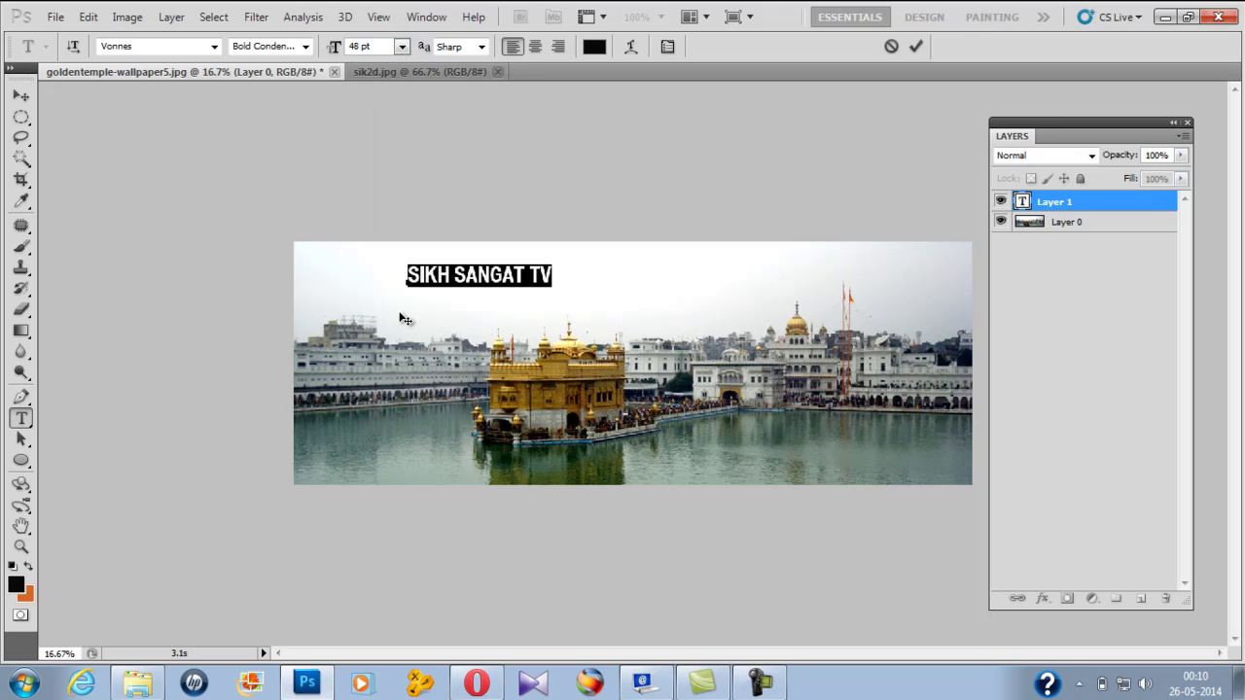
click(21, 96)
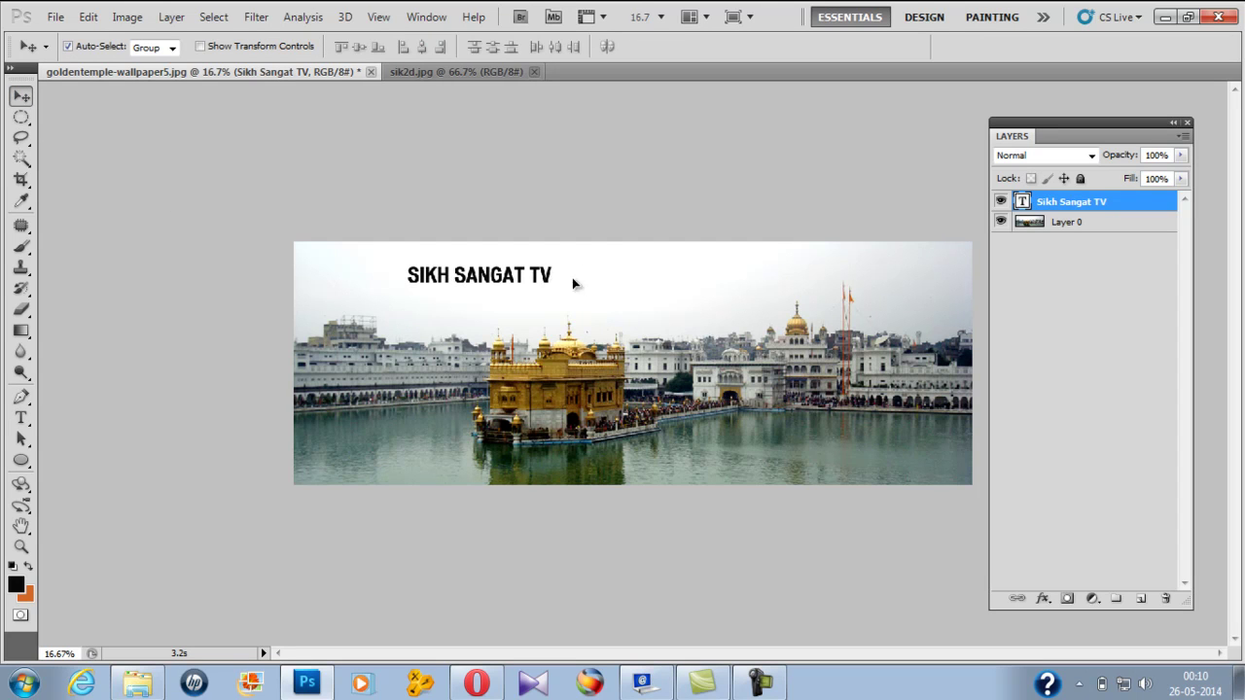
Centre the title over the temple and try Palace Script MT and Pristina fonts
mouse_move(573, 284)
mouse_down()
mouse_move(686, 282)
mouse_move(672, 282)
mouse_up()
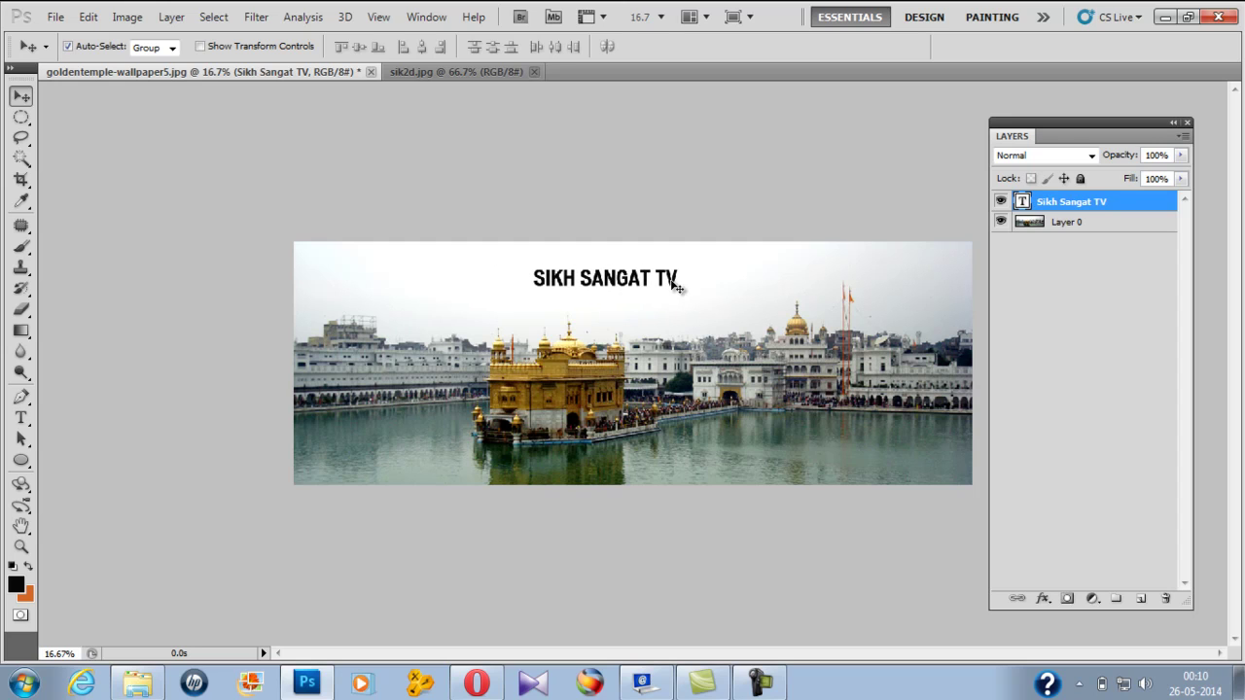
key(t)
triple_click(659, 280)
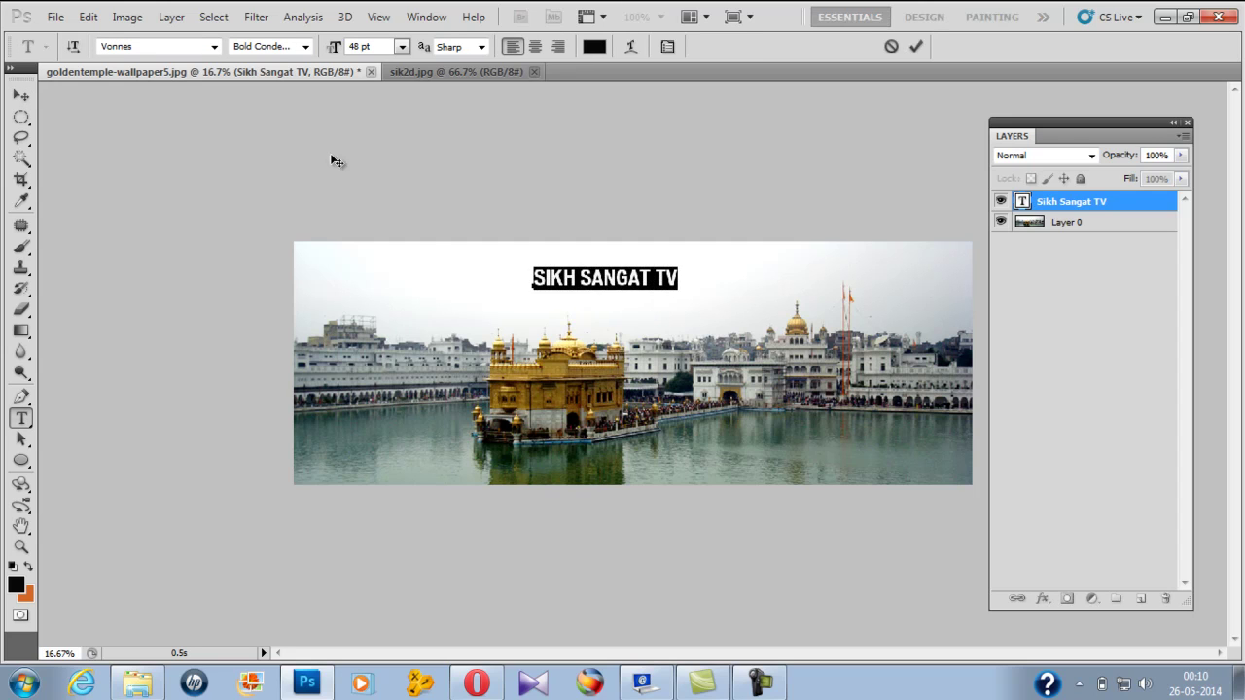
click(216, 46)
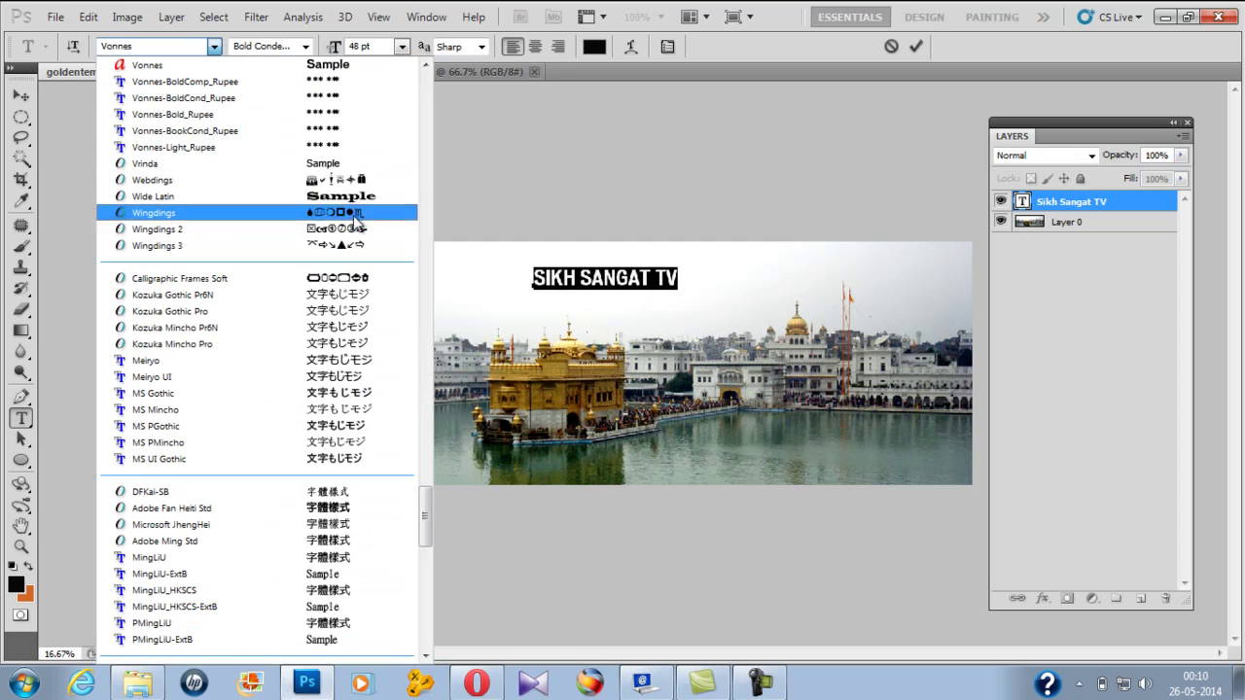
drag(426, 525, 419, 379)
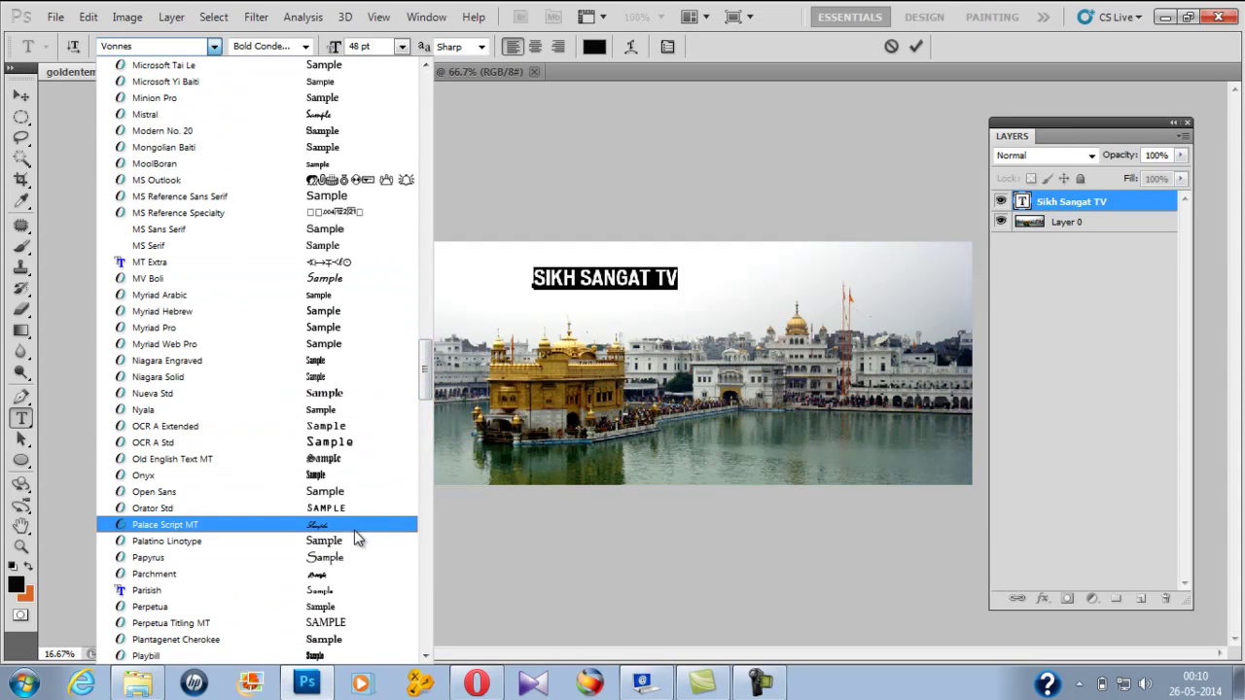
click(356, 525)
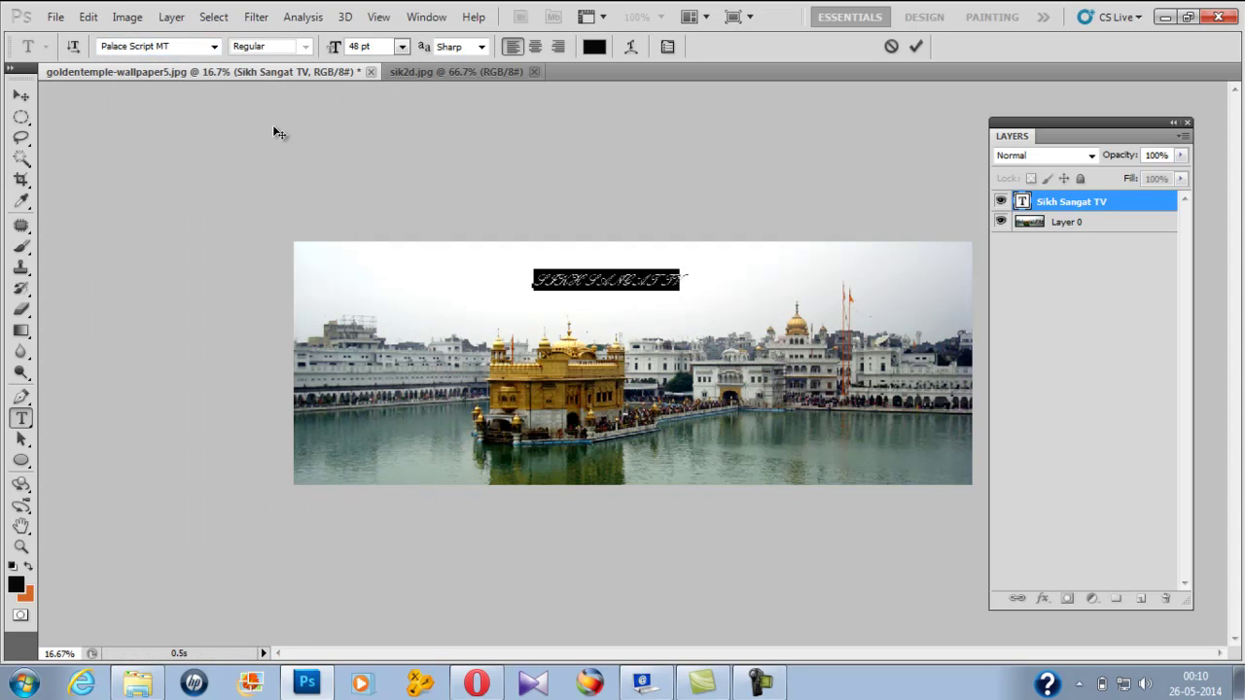
click(215, 46)
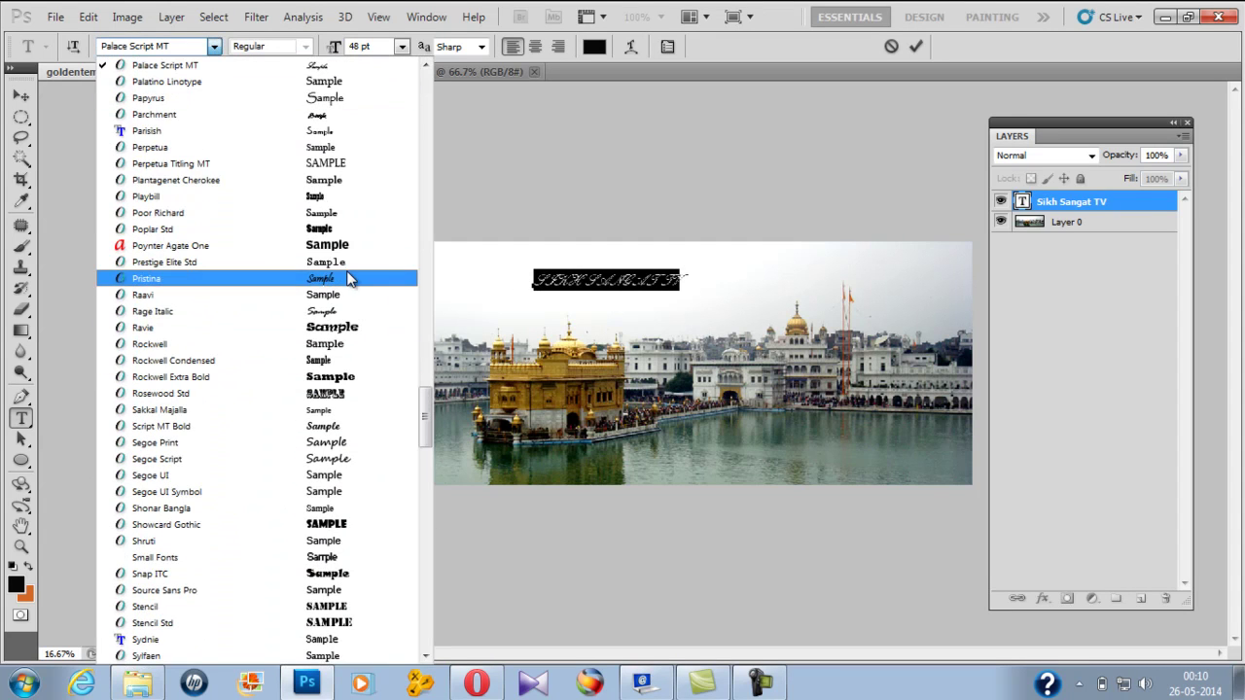
click(351, 279)
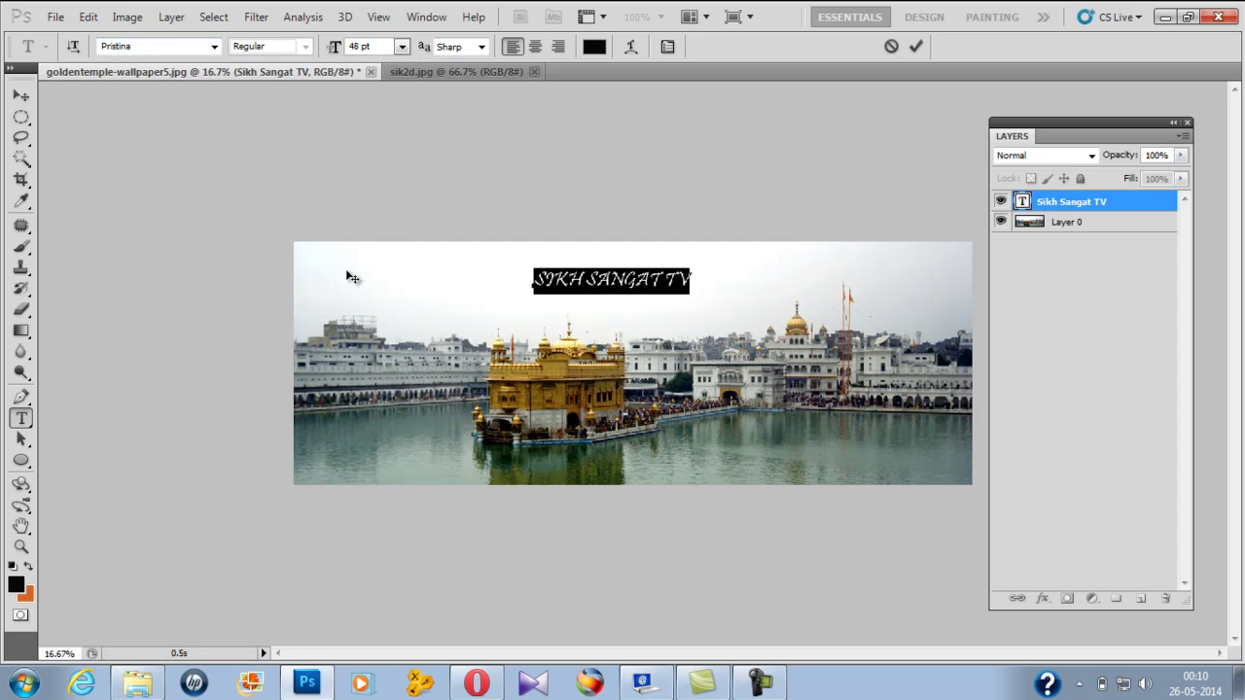
Try Blackadder ITC and Brush Script MT fonts on the title
click(214, 45)
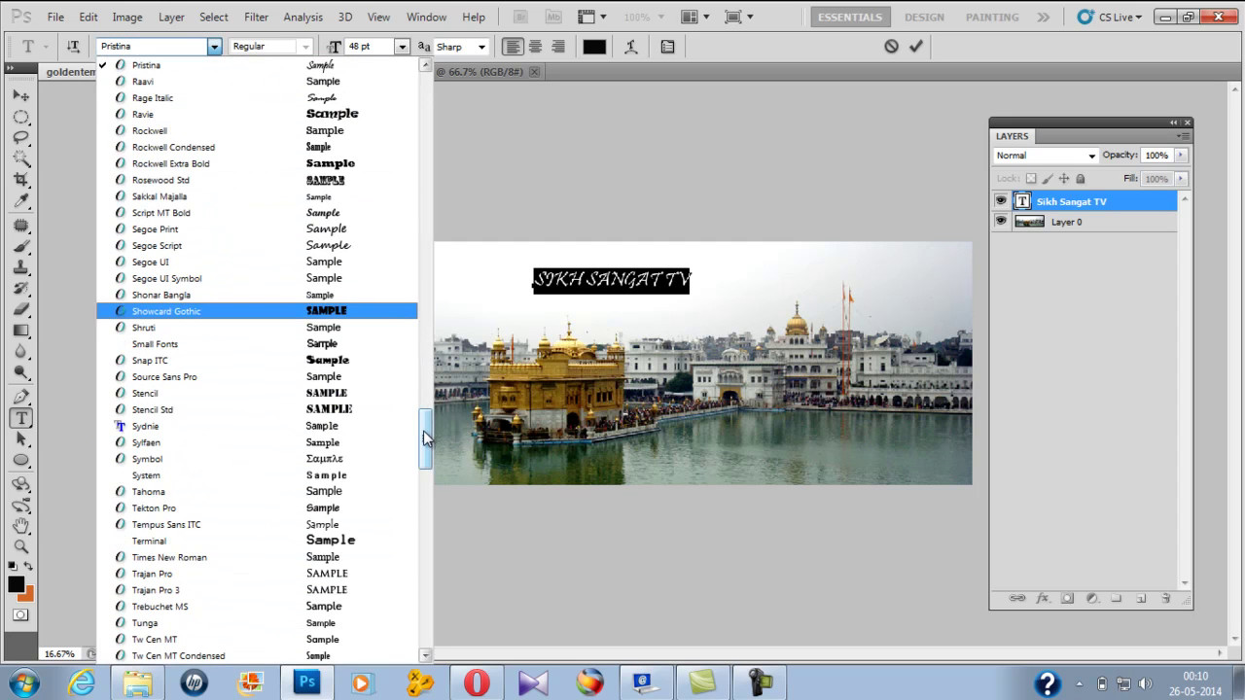
mouse_move(425, 438)
mouse_down()
mouse_move(406, 95)
mouse_move(407, 121)
mouse_move(421, 124)
mouse_up()
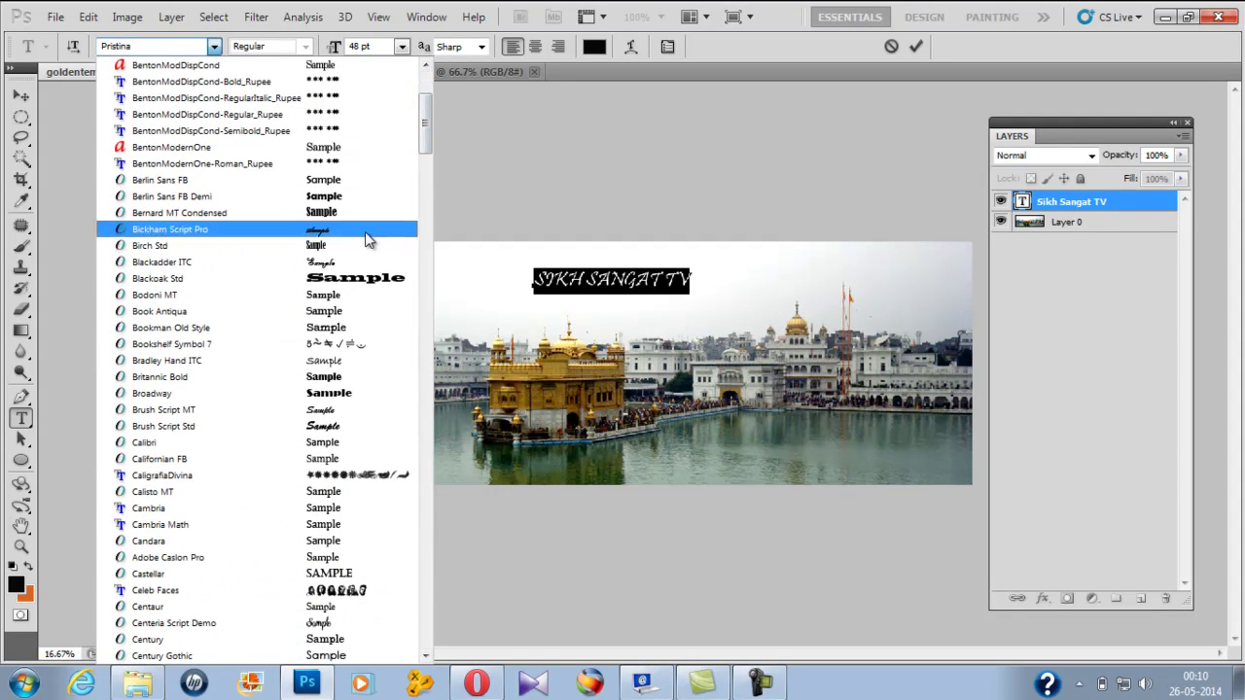
click(357, 263)
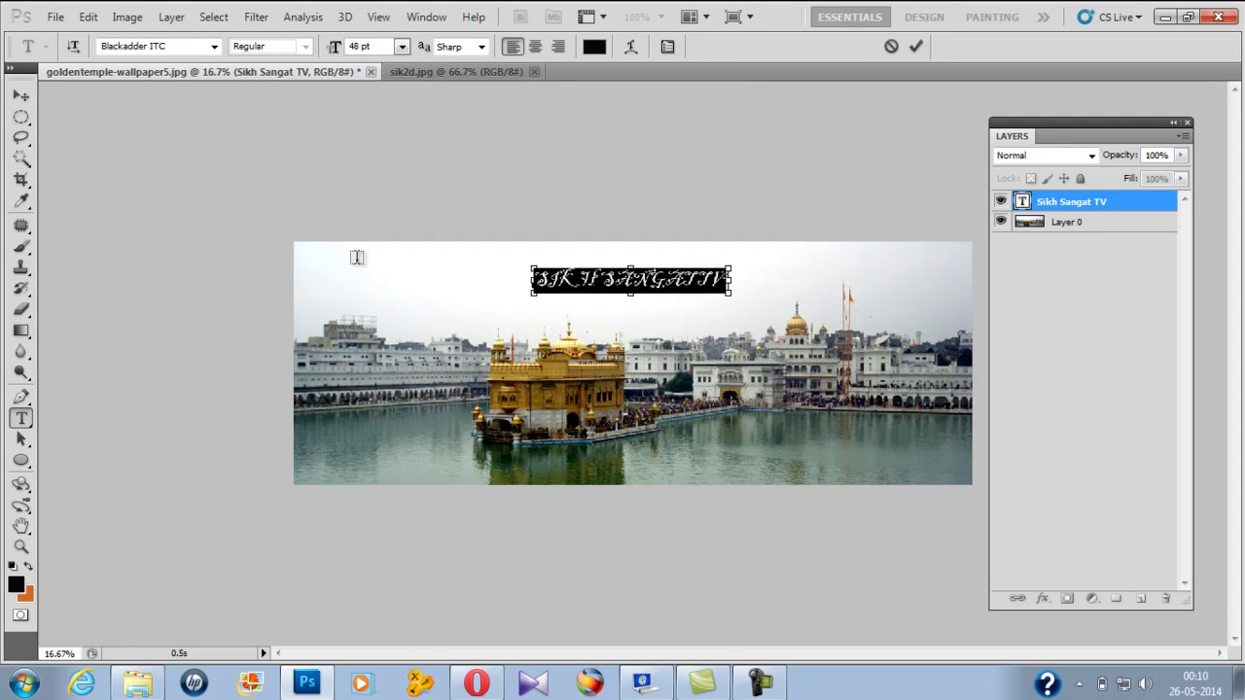
click(586, 280)
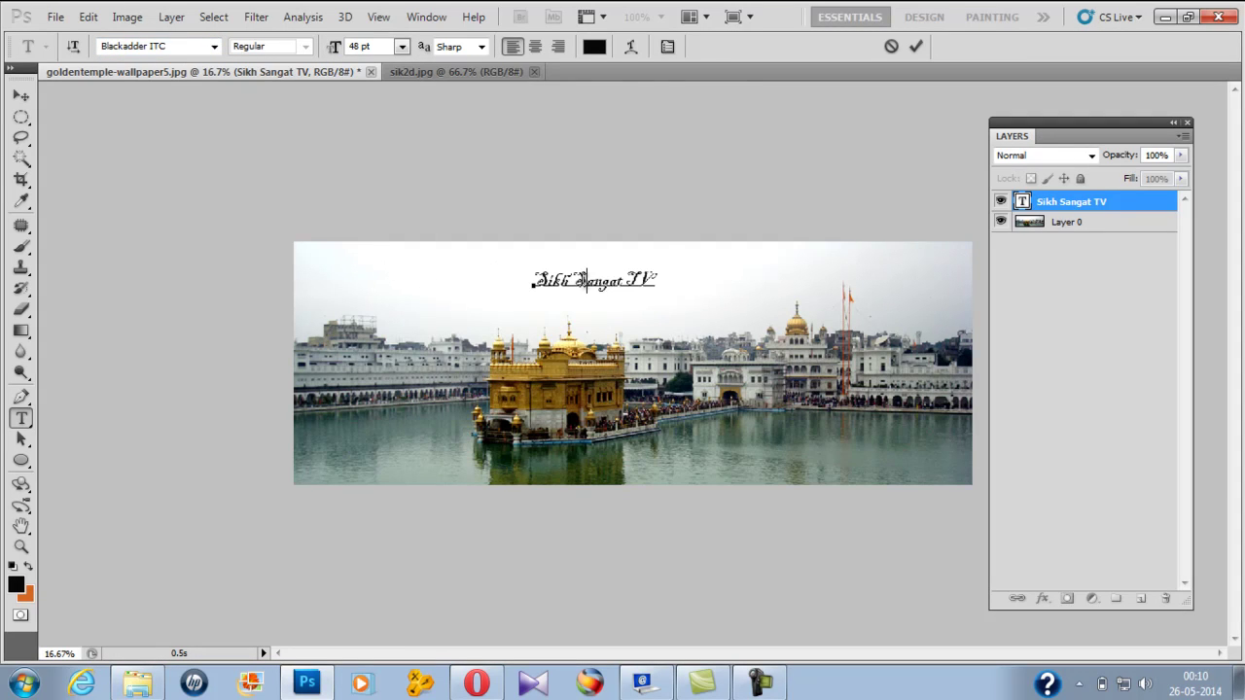
triple_click(586, 281)
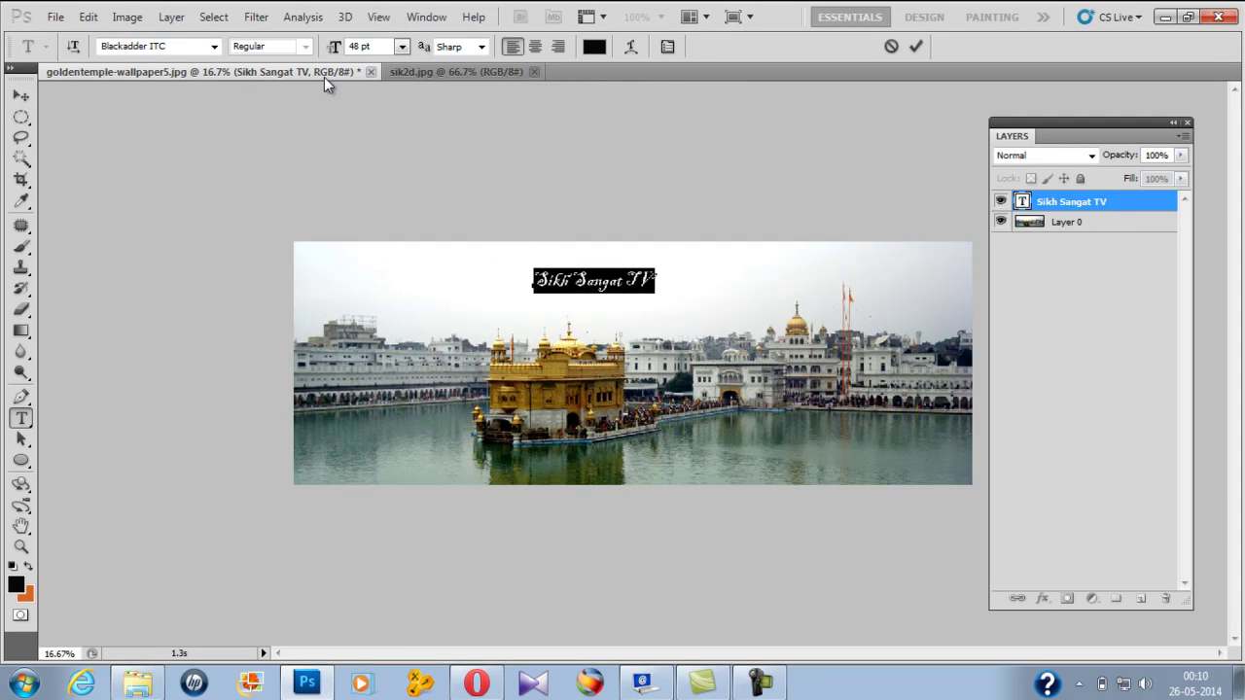
click(214, 47)
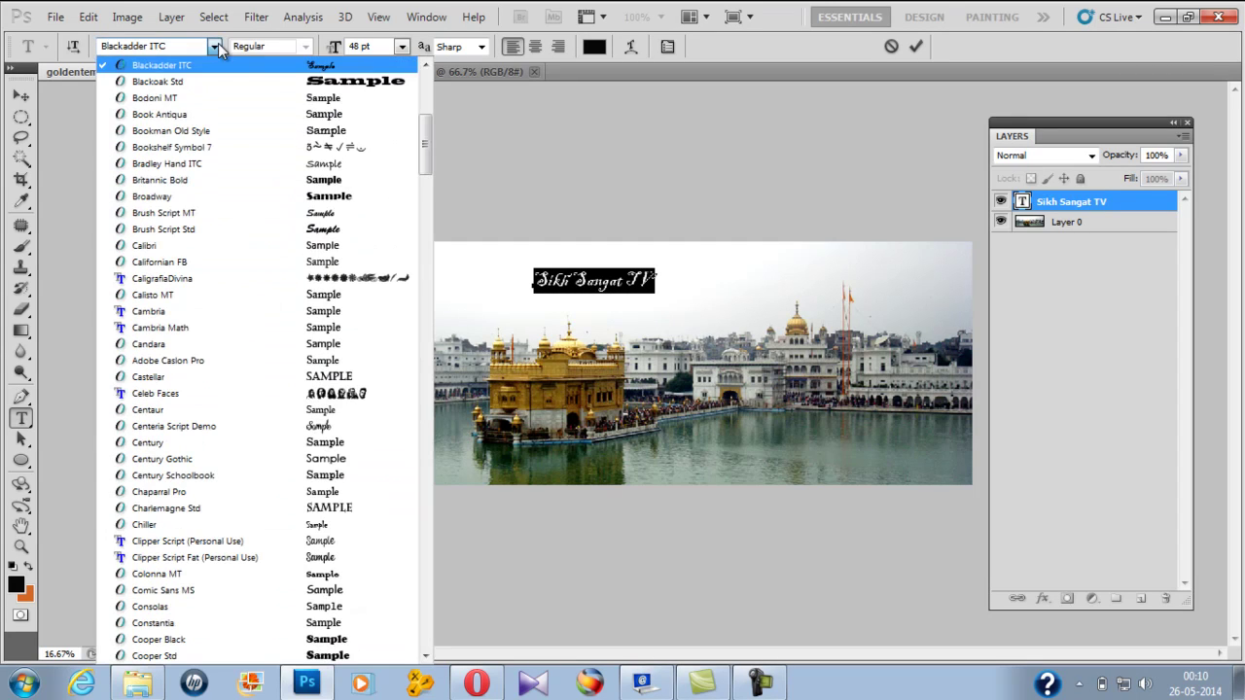
click(366, 213)
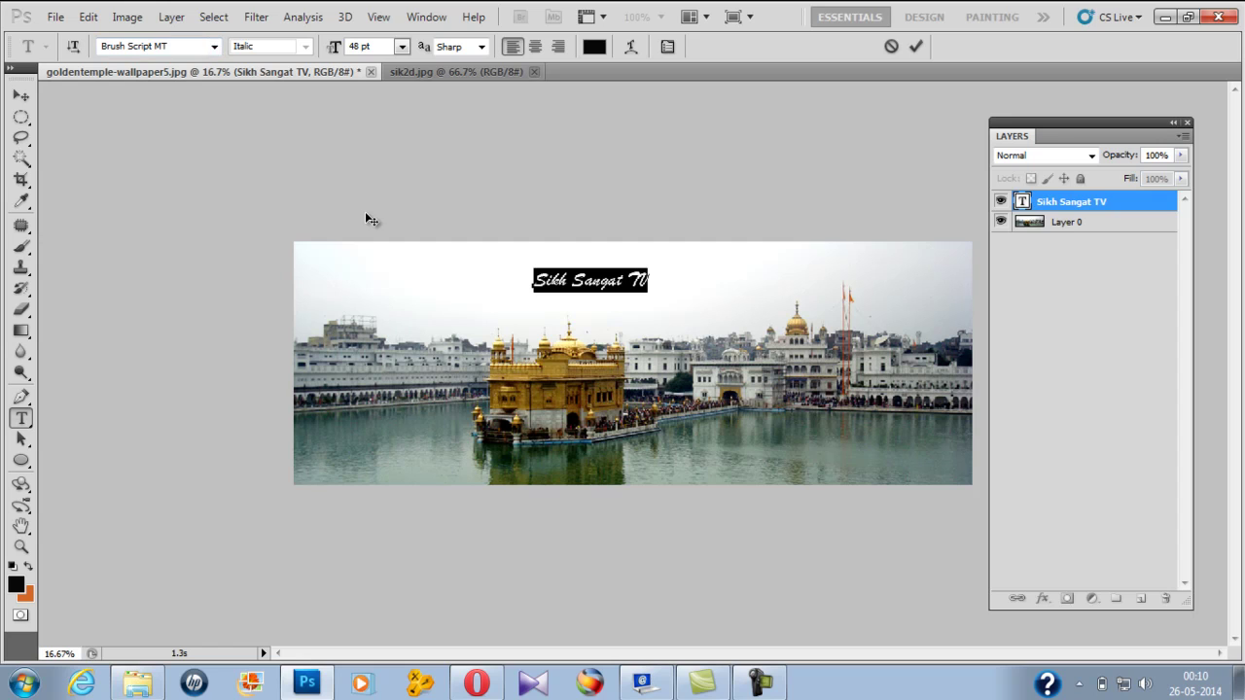
Set the title to Cooper Black at 60 pt, commit it and recentre it
click(214, 47)
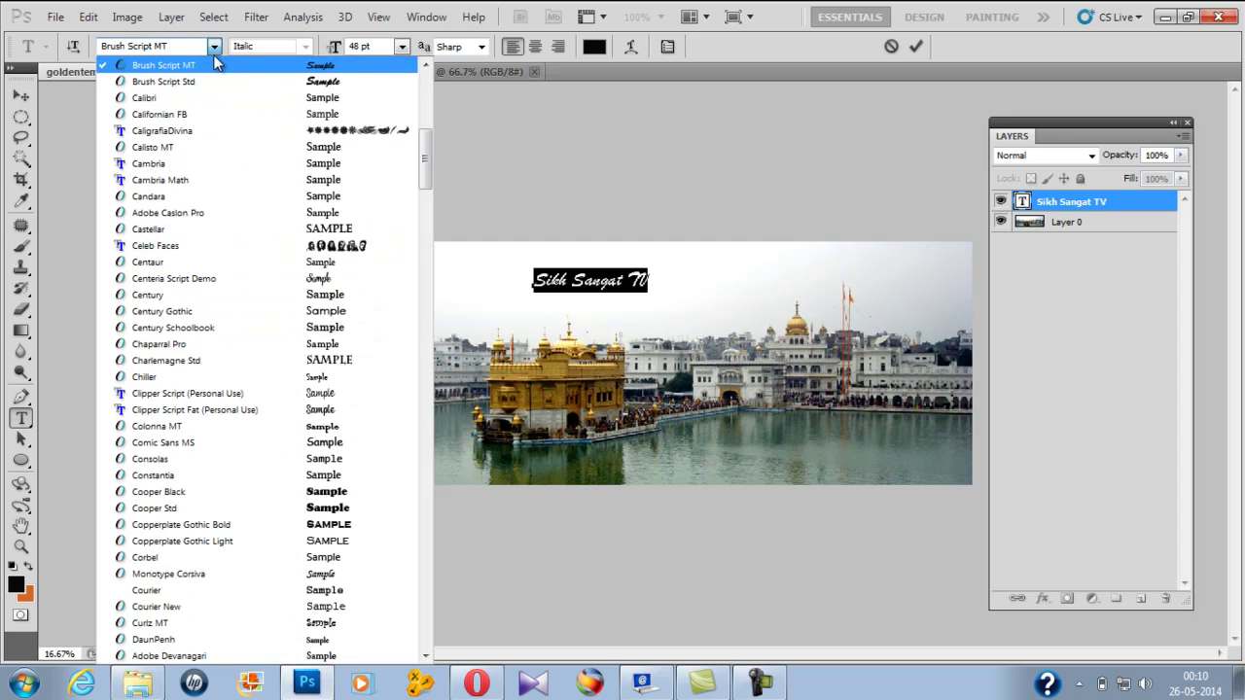
click(384, 491)
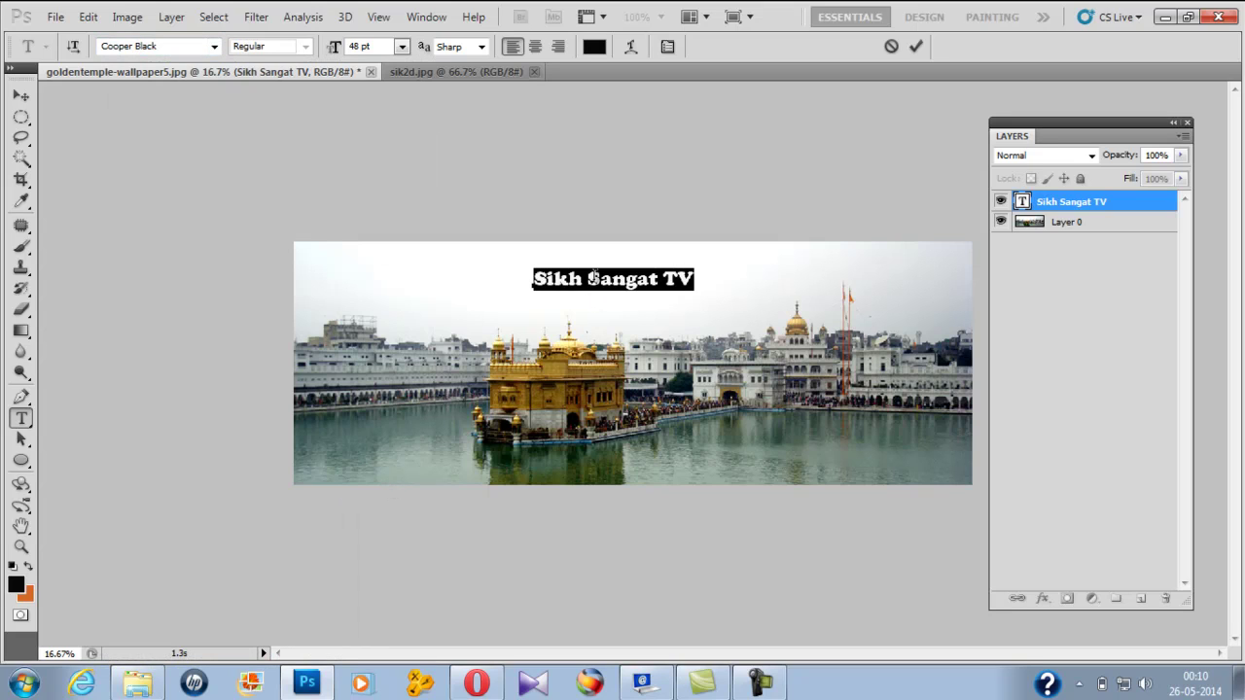
click(594, 277)
triple_click(595, 278)
click(401, 46)
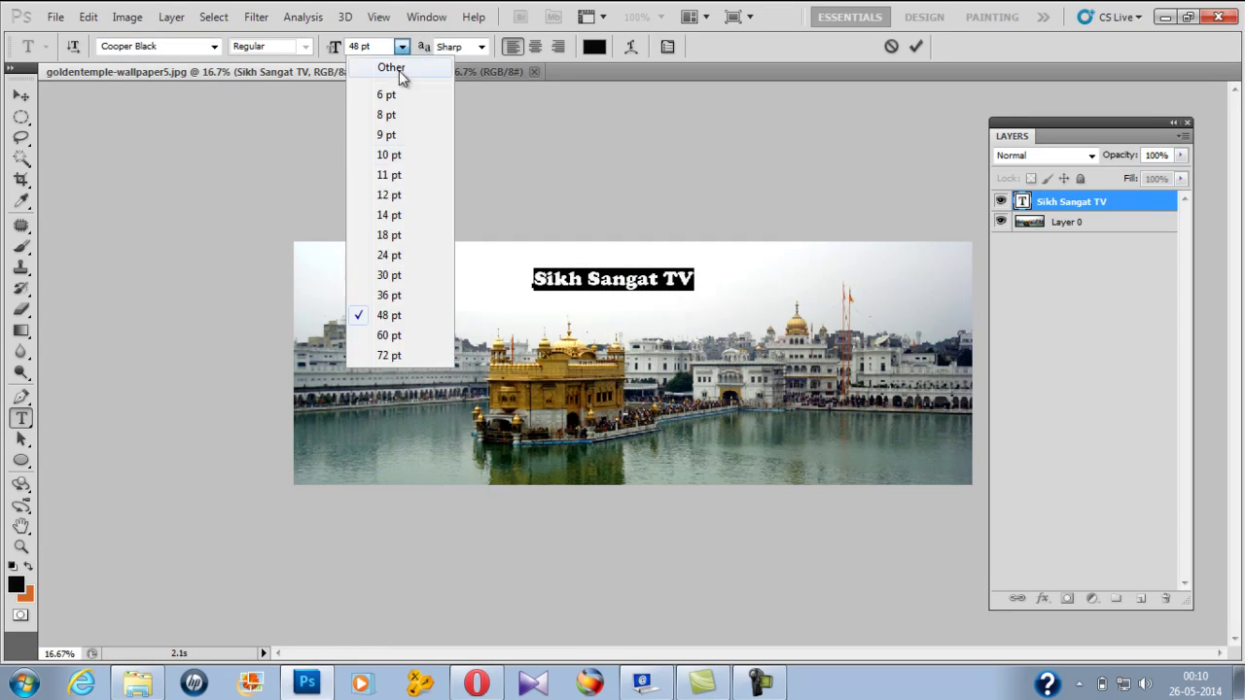
click(389, 335)
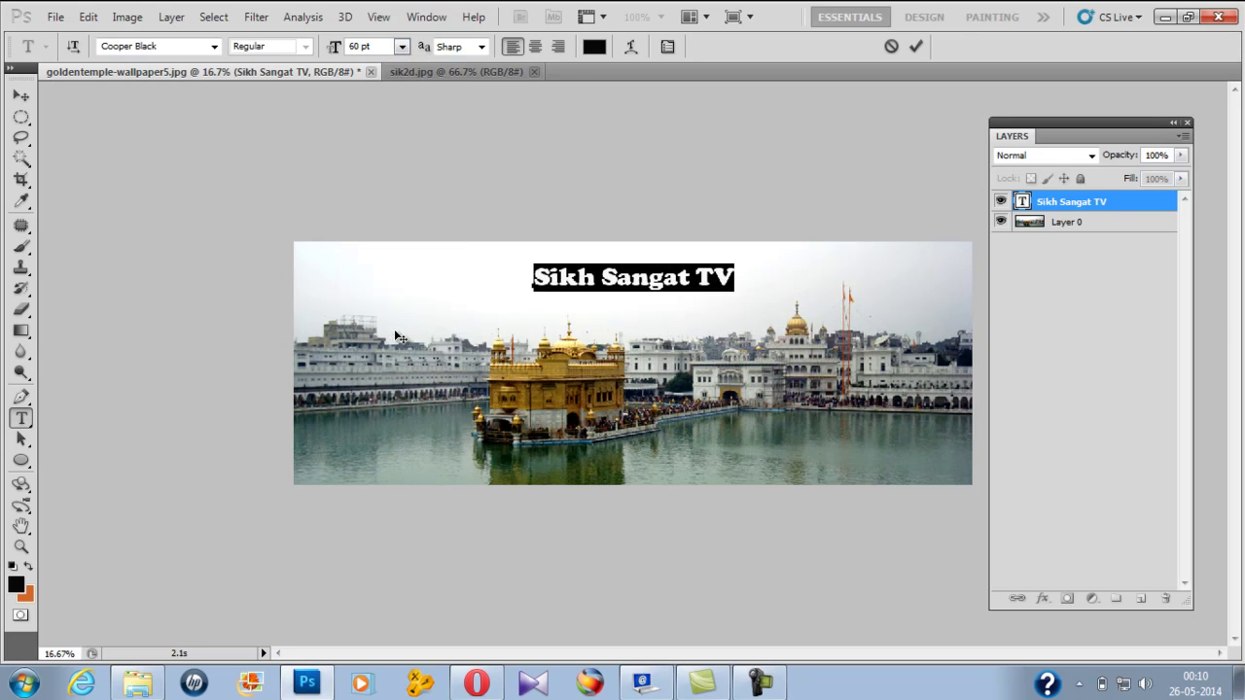
click(20, 95)
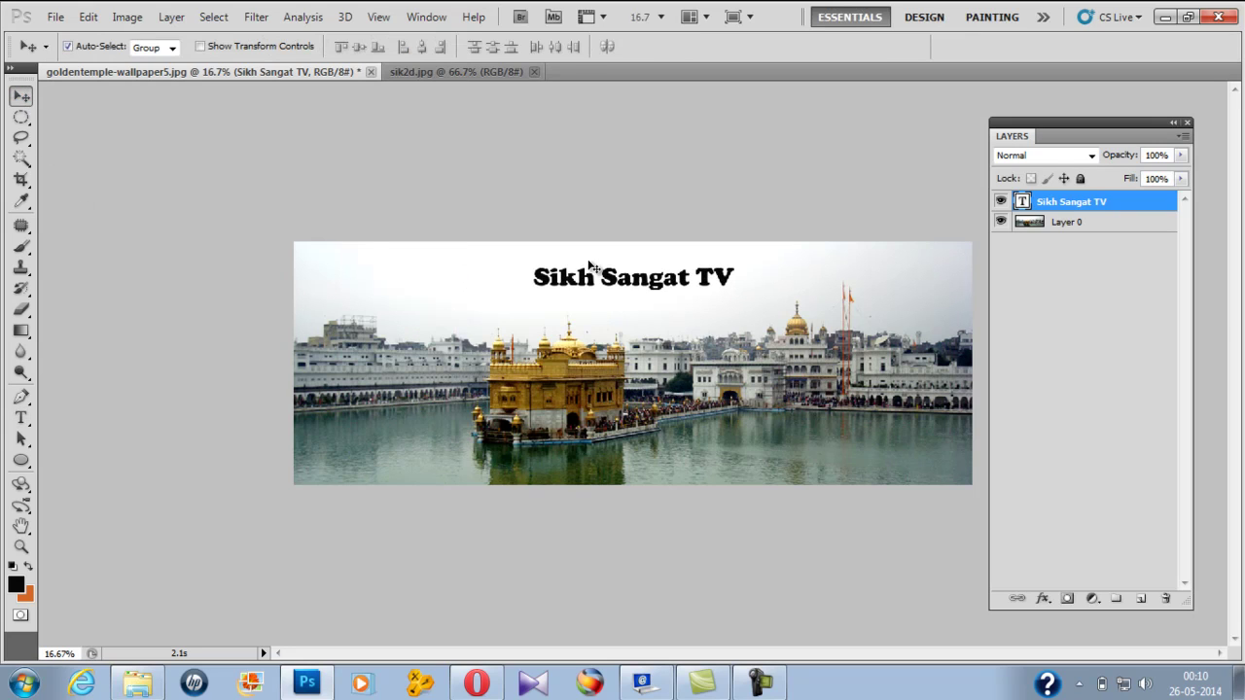
drag(634, 291, 630, 289)
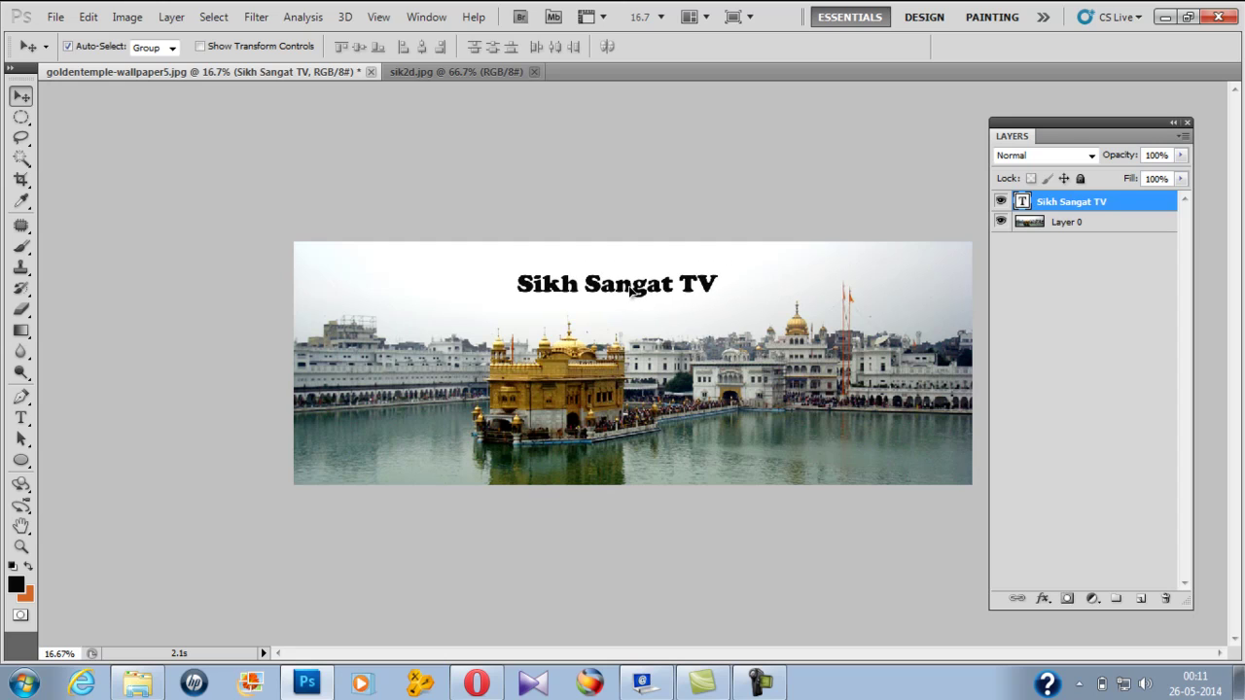
Enable Drop Shadow, Inner Shadow, Outer Glow and Inner Glow in the text layer's Blending Options
right_click(1079, 208)
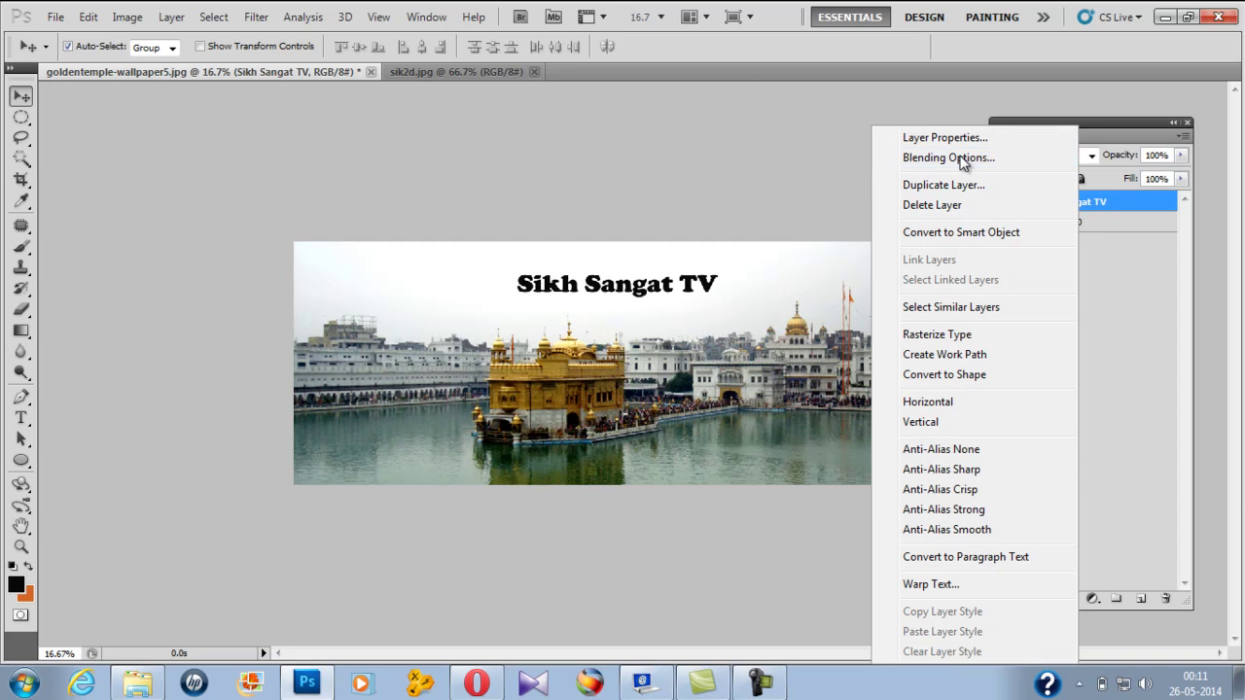
click(961, 158)
click(716, 163)
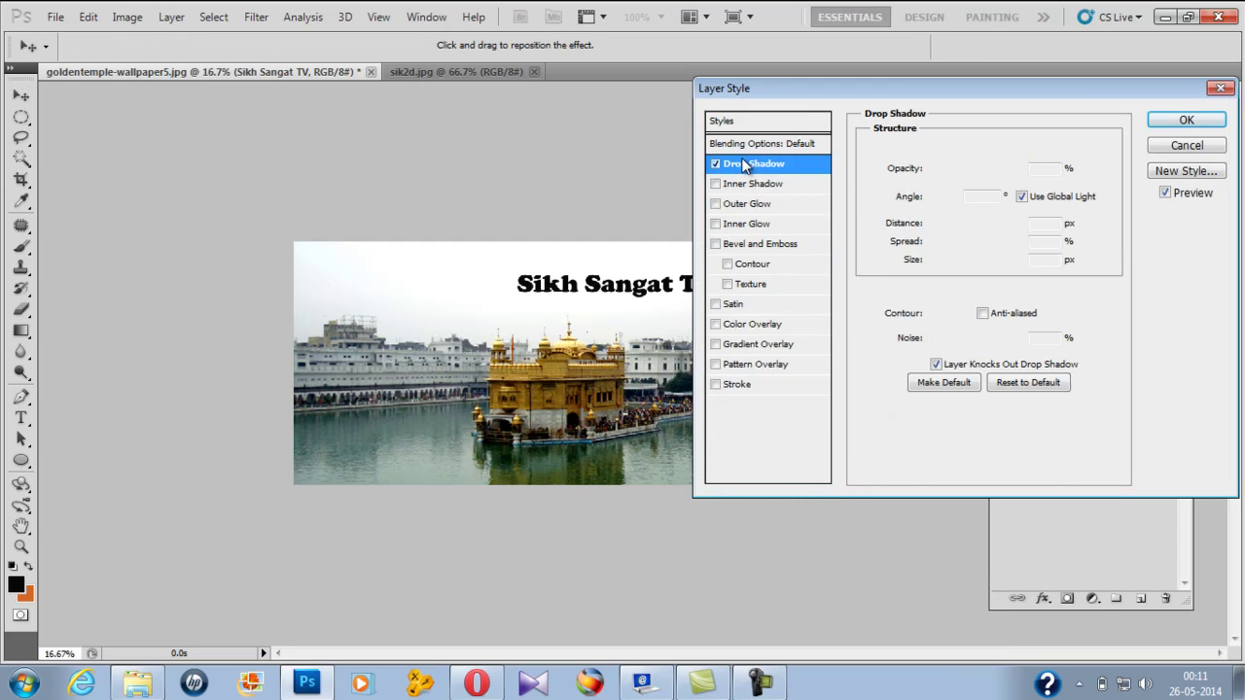
click(756, 187)
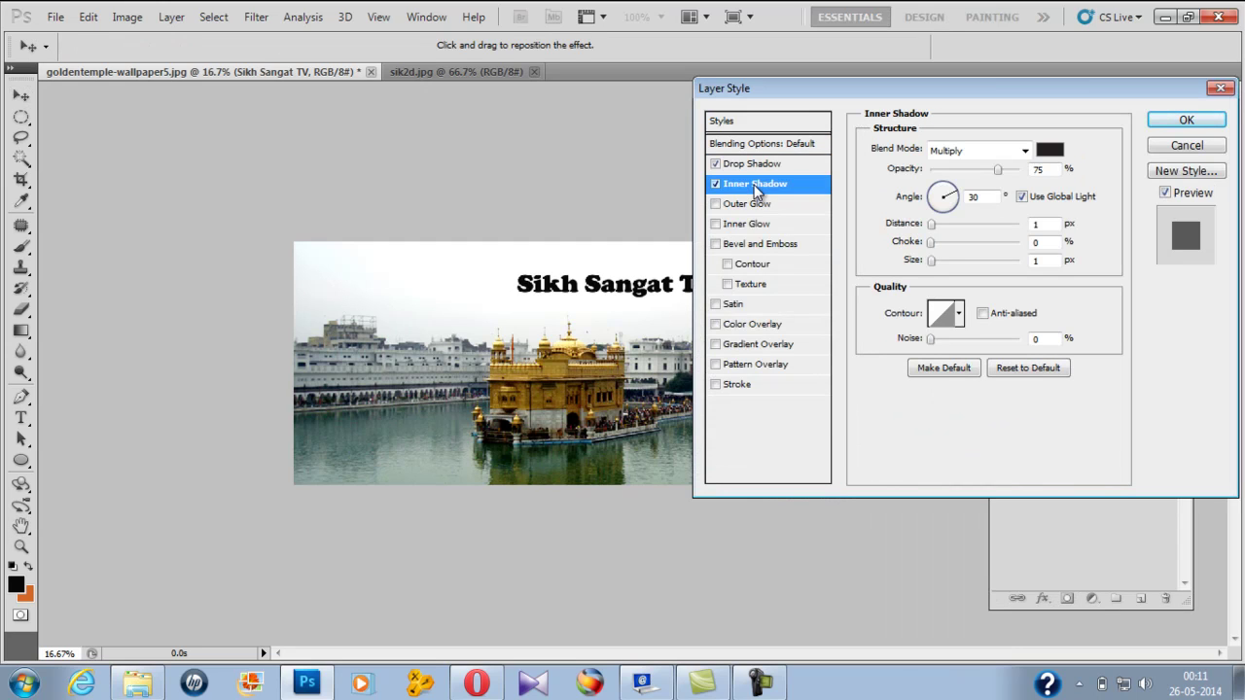
click(748, 204)
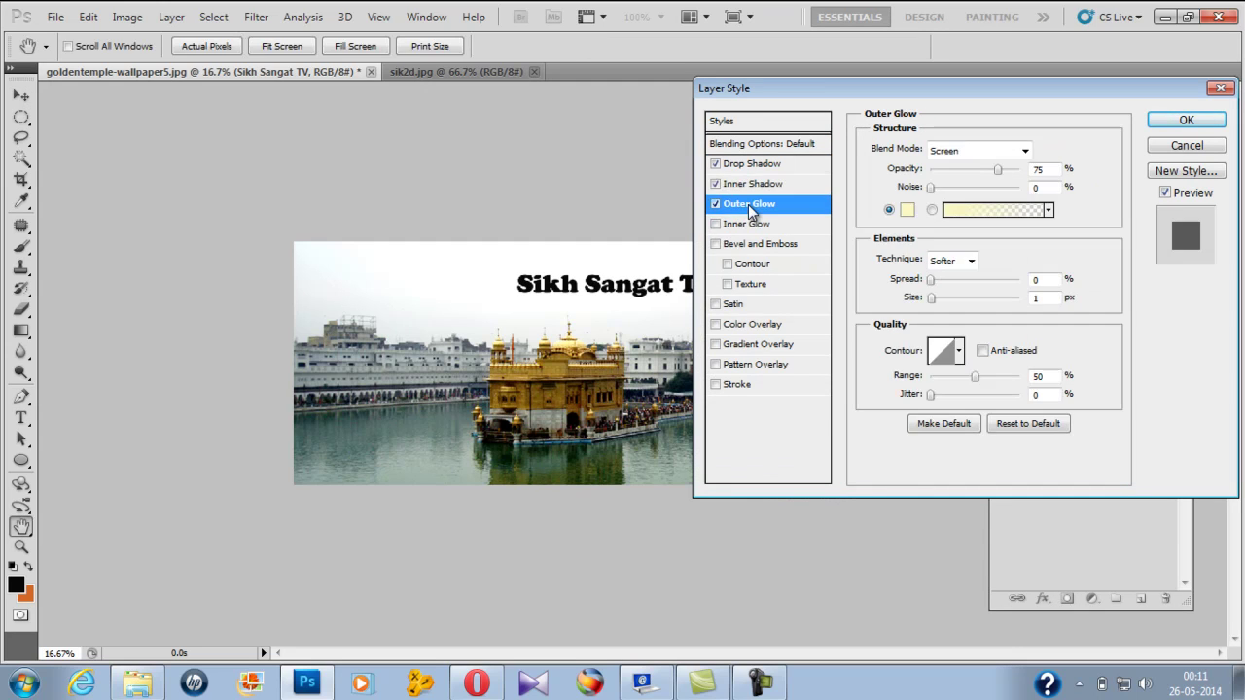
click(750, 228)
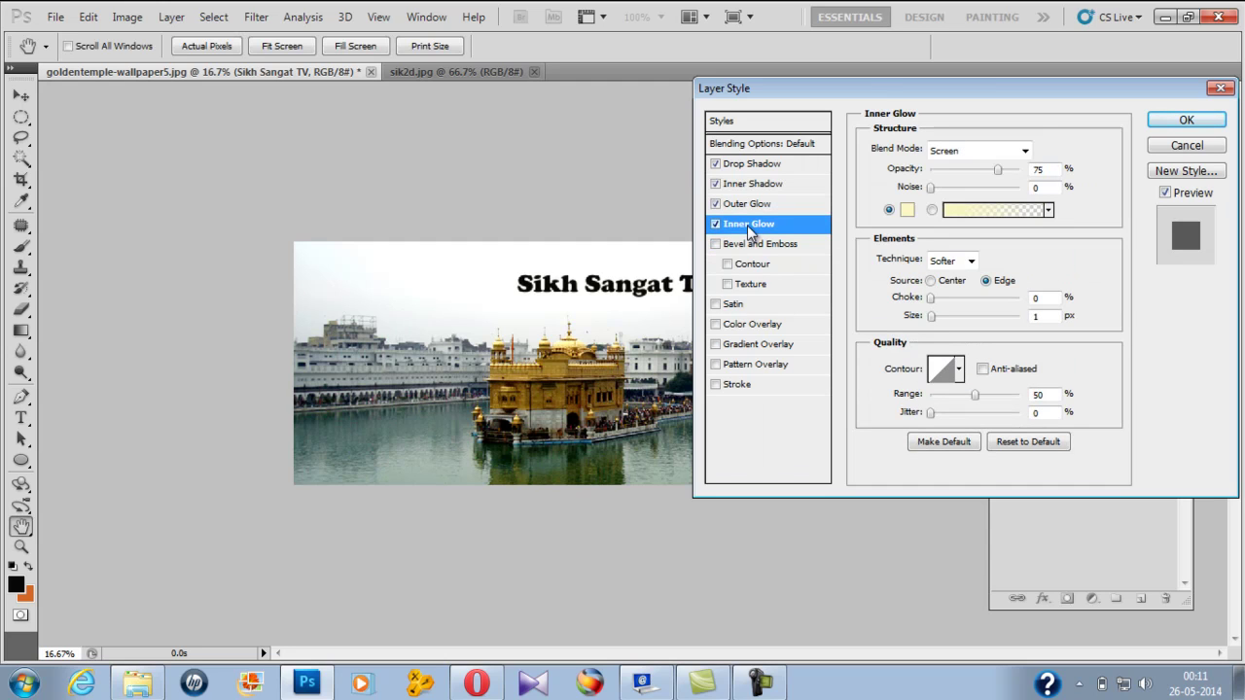
click(1187, 119)
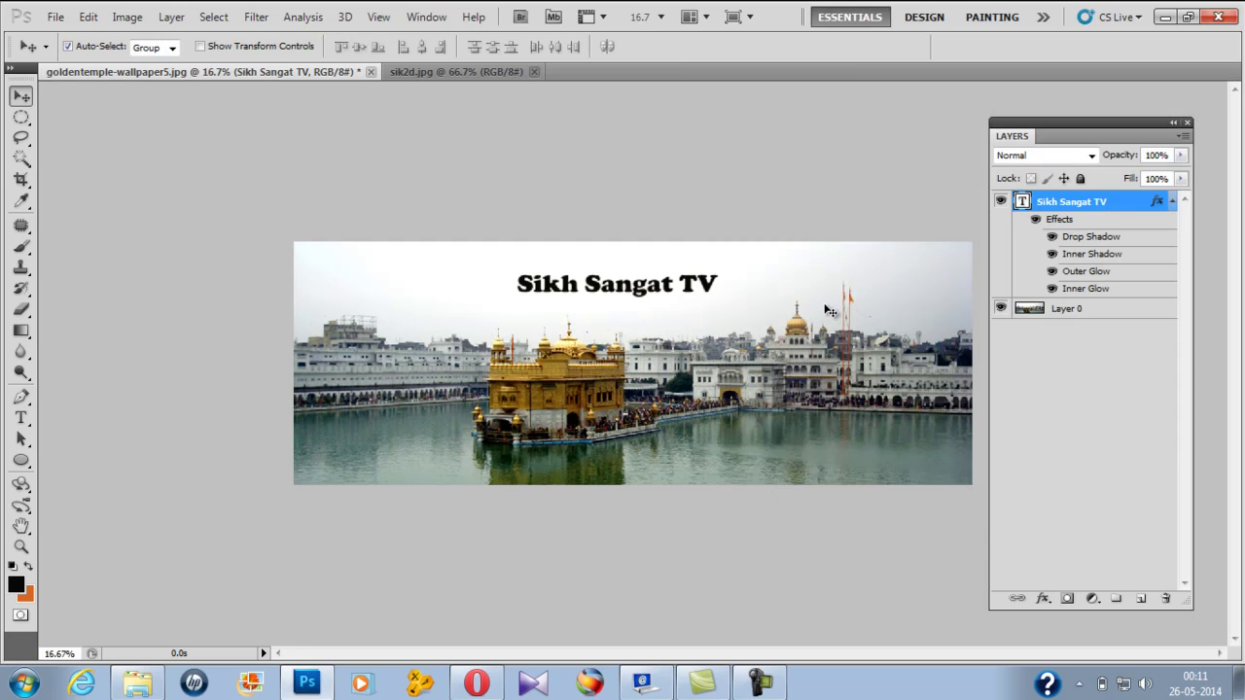
Recolour the title grey as a first trial and commit it
key(t)
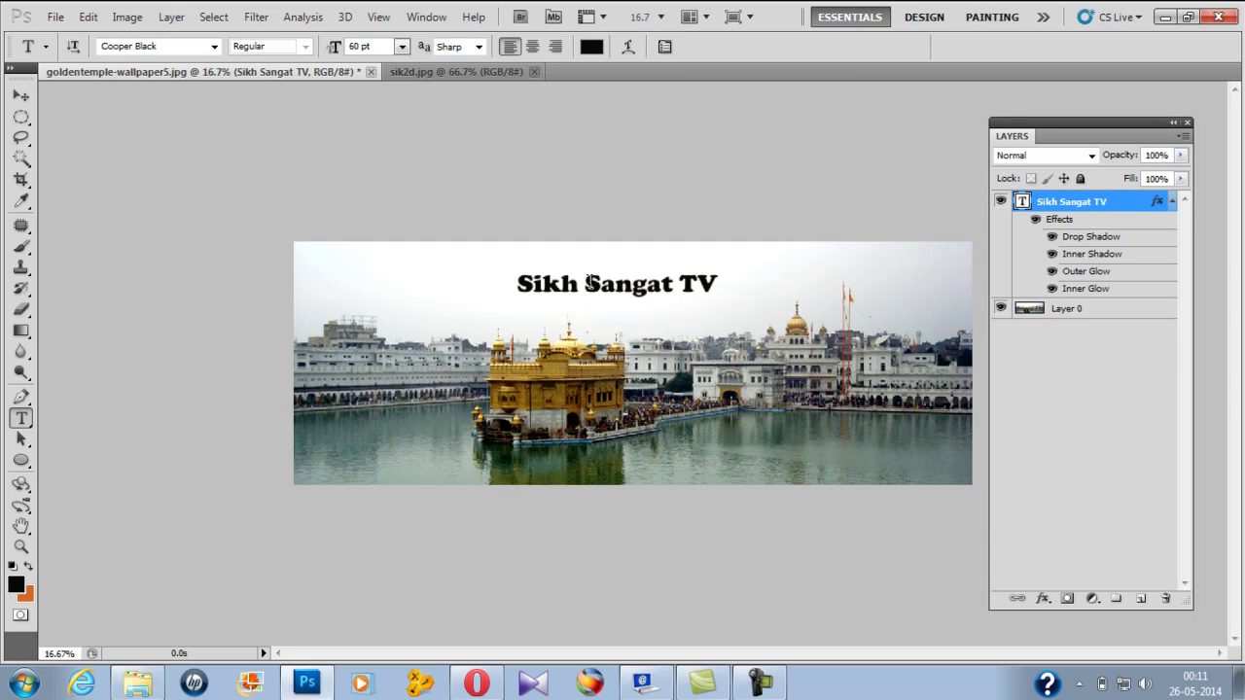
triple_click(589, 283)
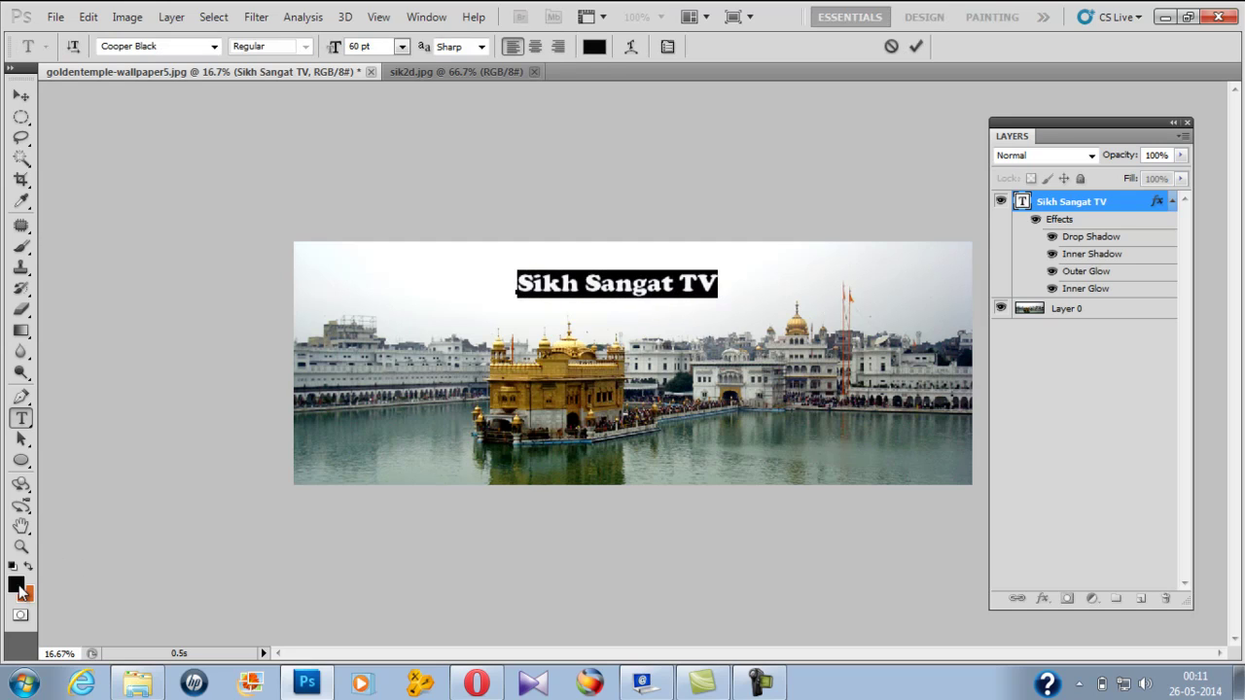
click(16, 585)
click(397, 260)
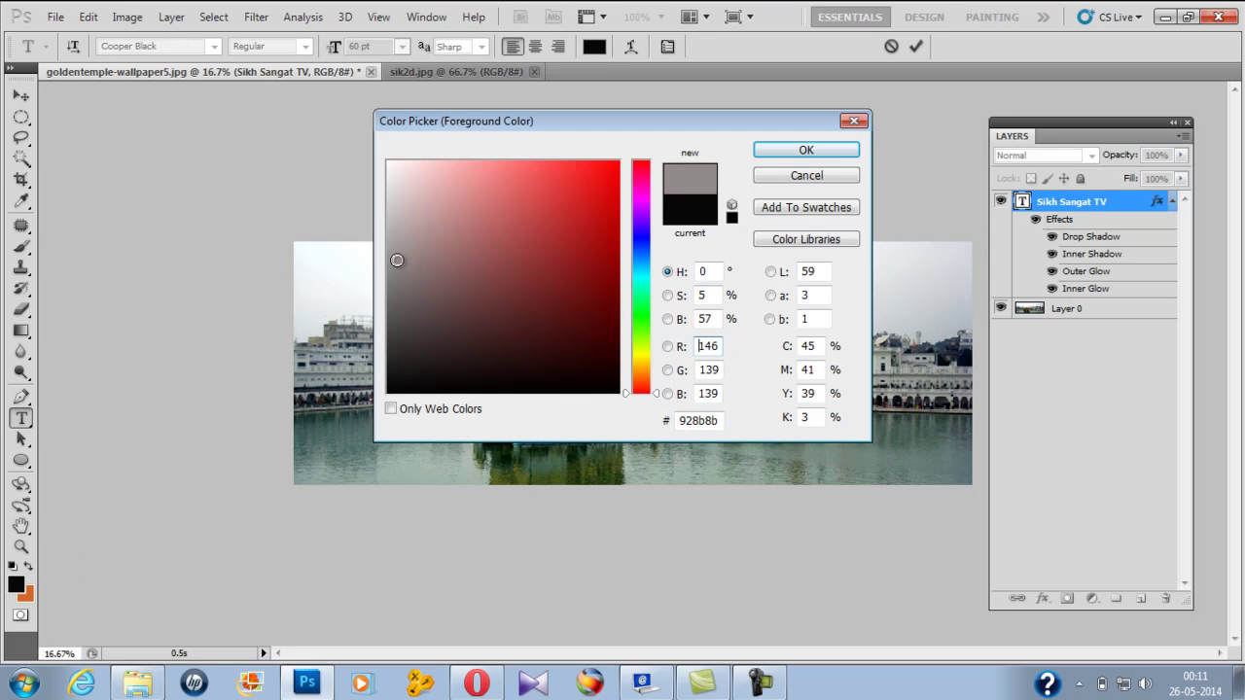
click(774, 152)
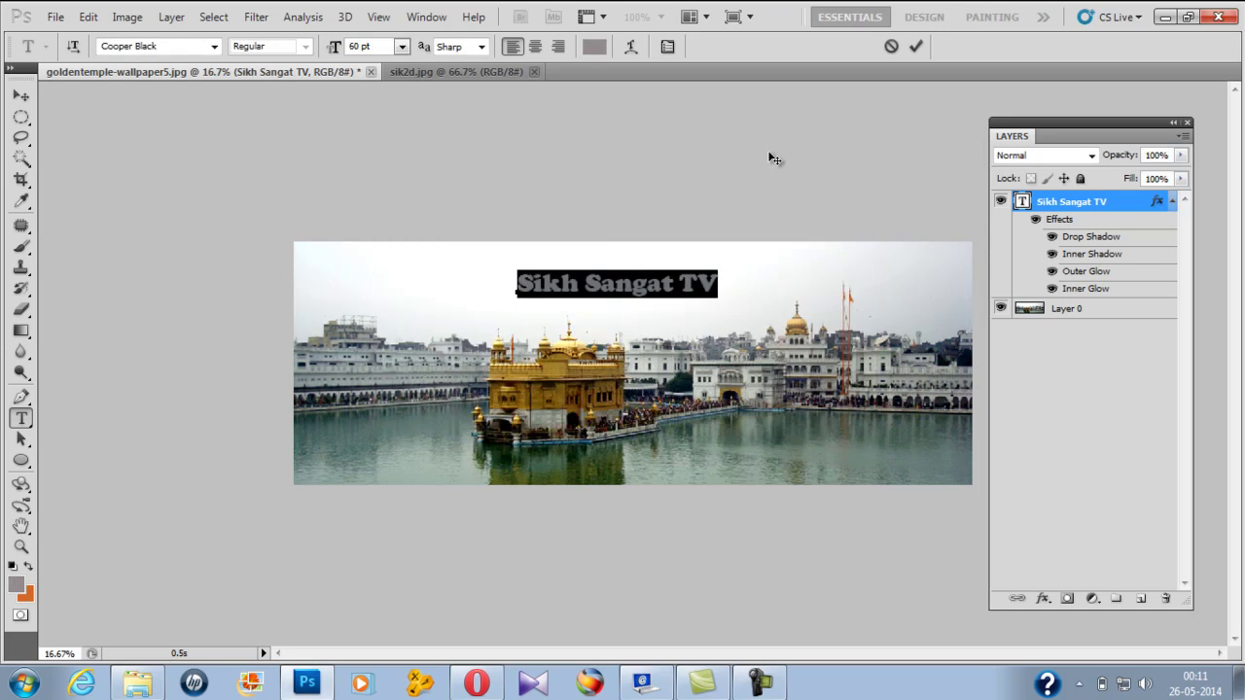
click(21, 97)
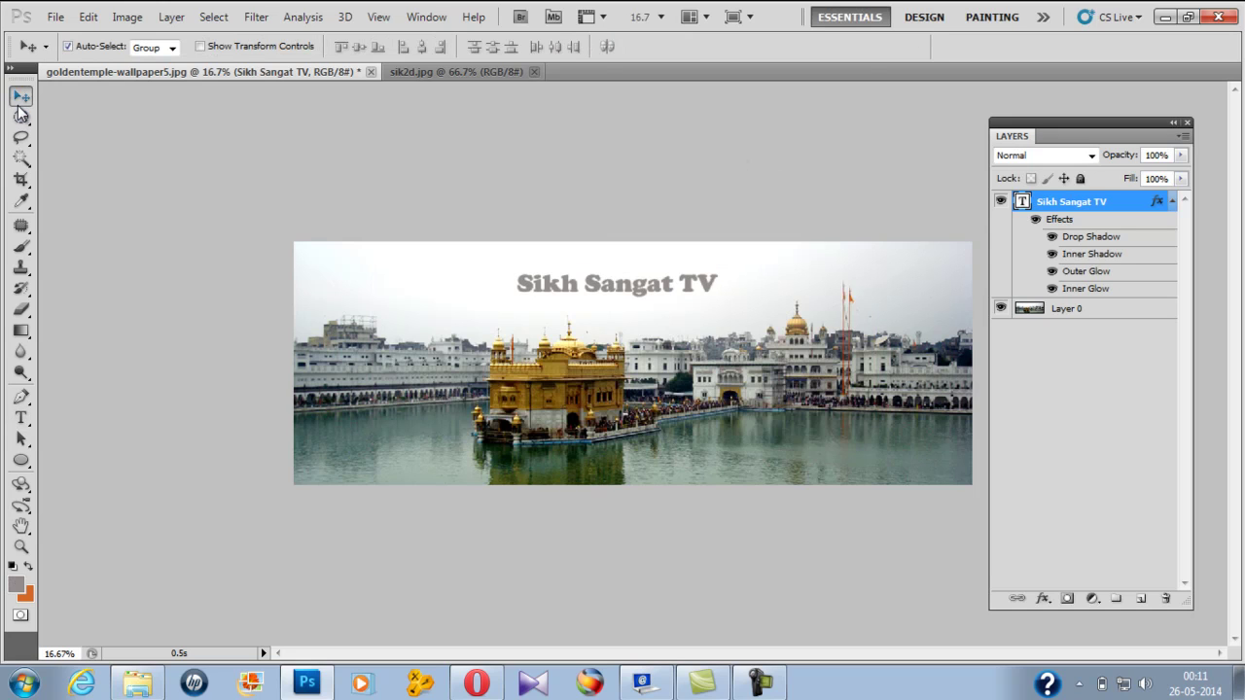
key(i)
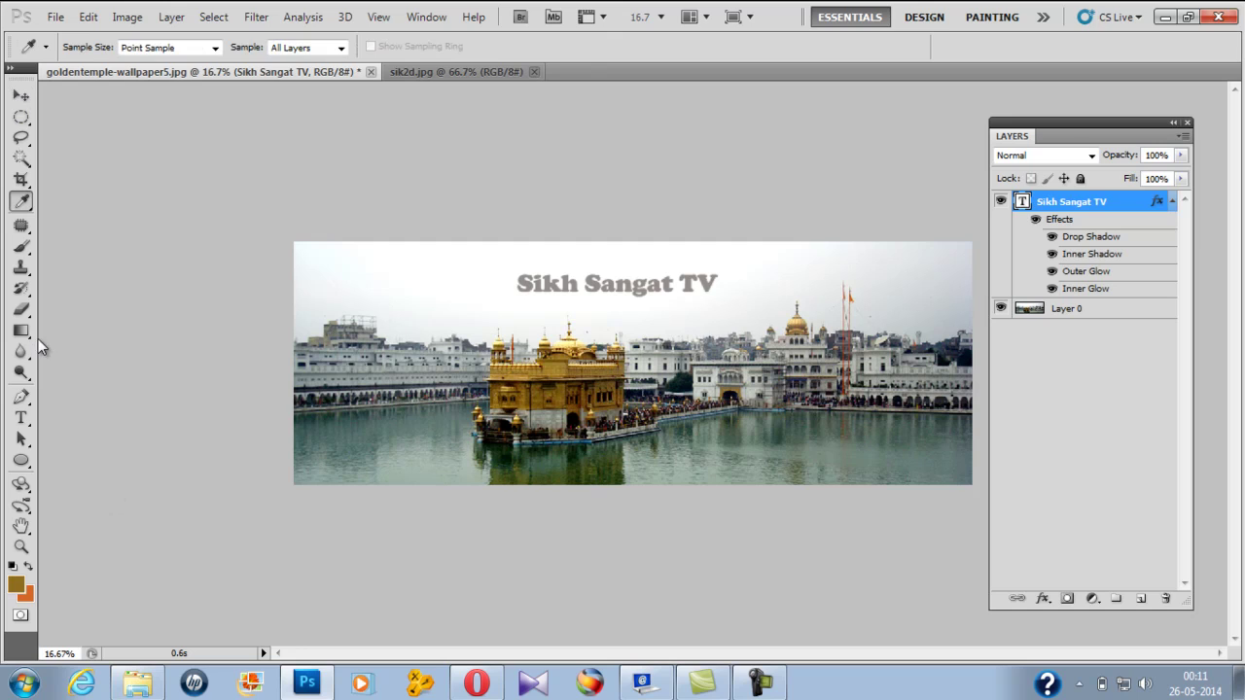
Recolour the whole title gold b5830b and commit it
click(22, 418)
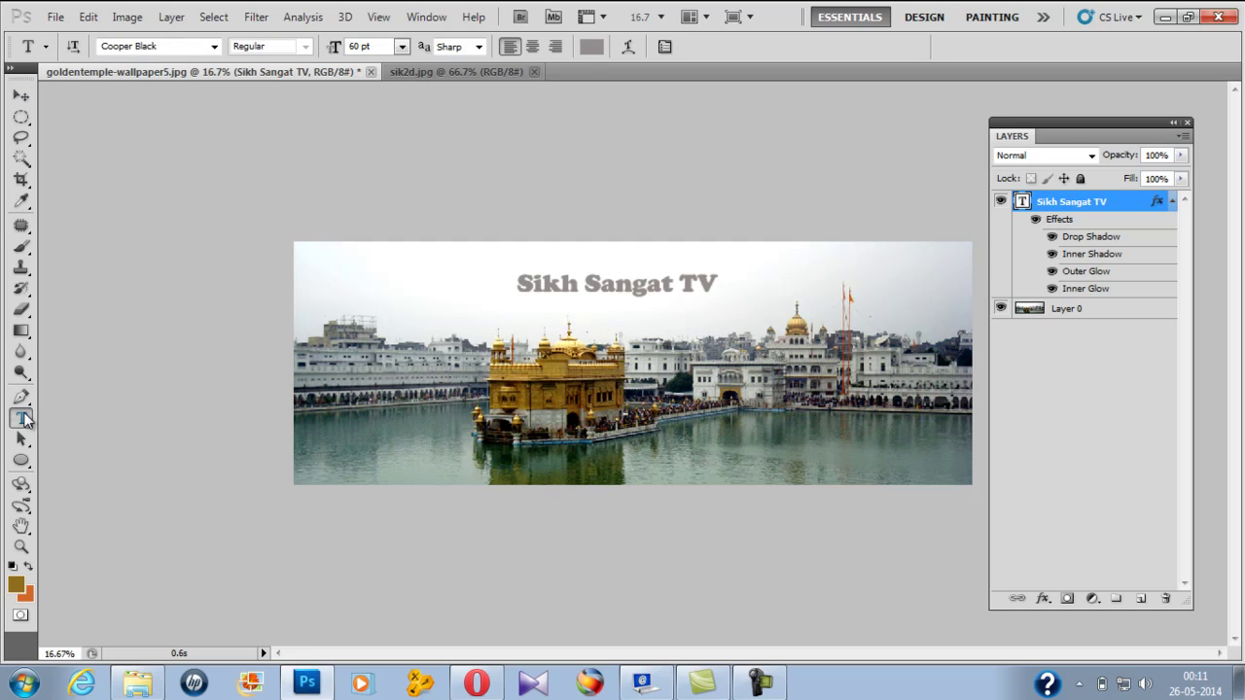
triple_click(553, 283)
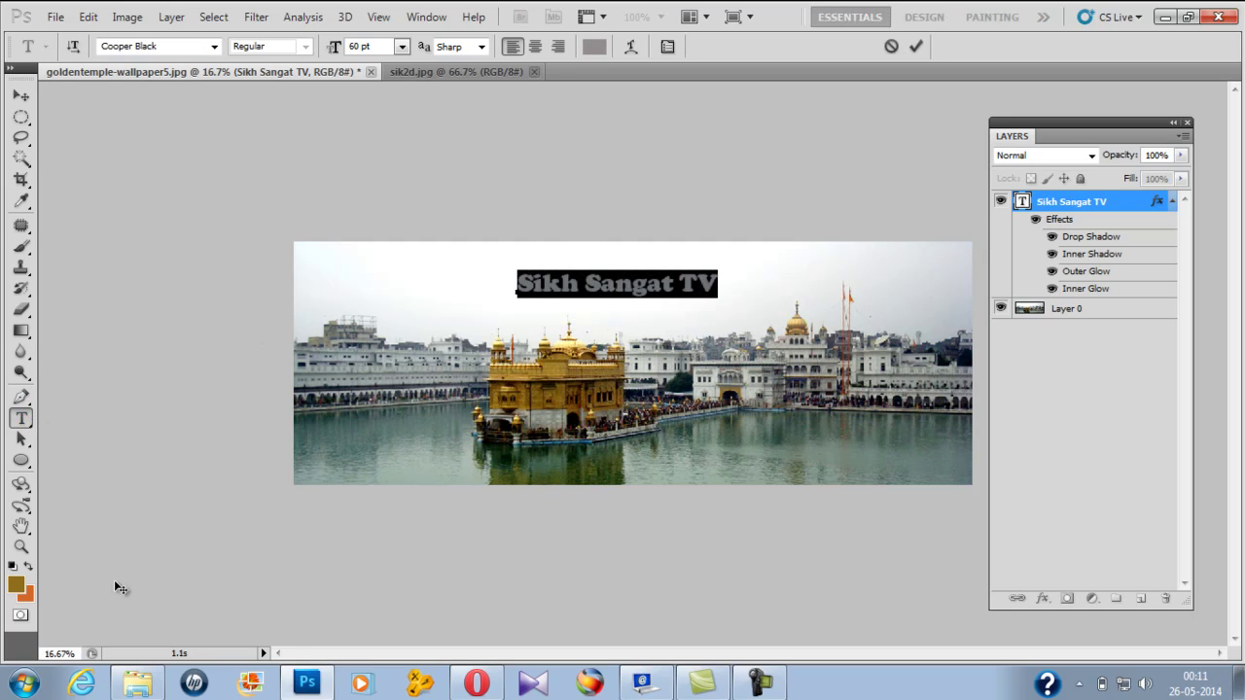
click(16, 585)
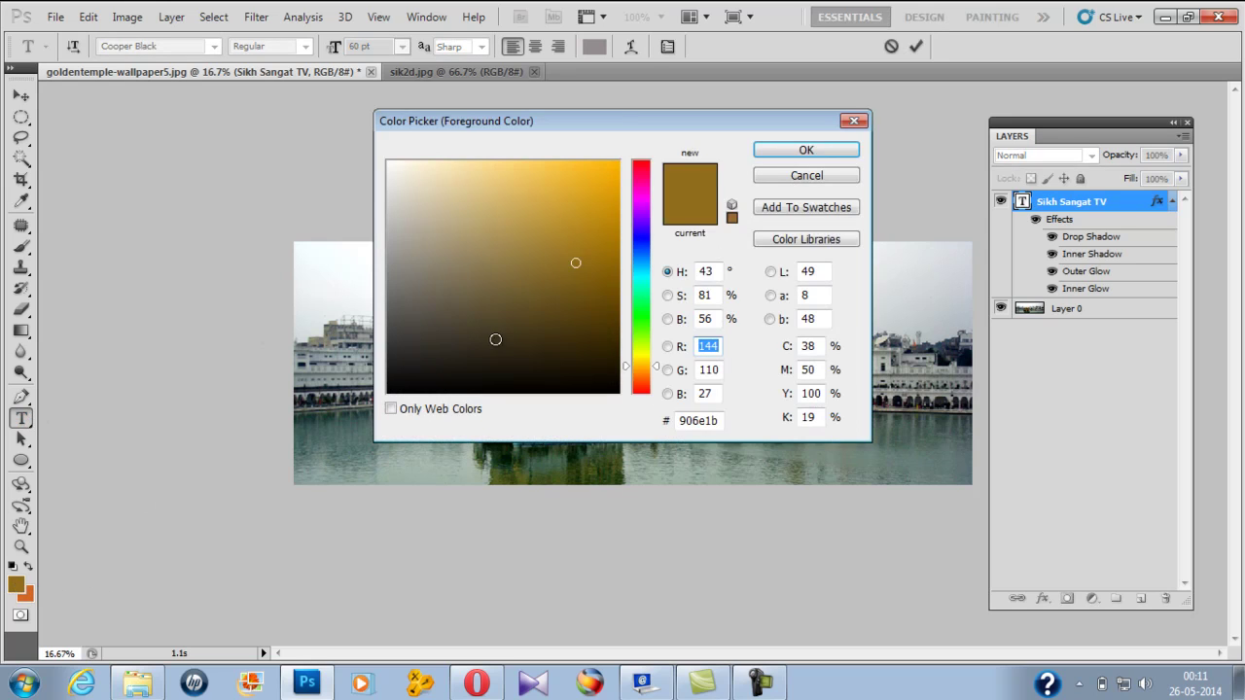
drag(608, 210, 605, 227)
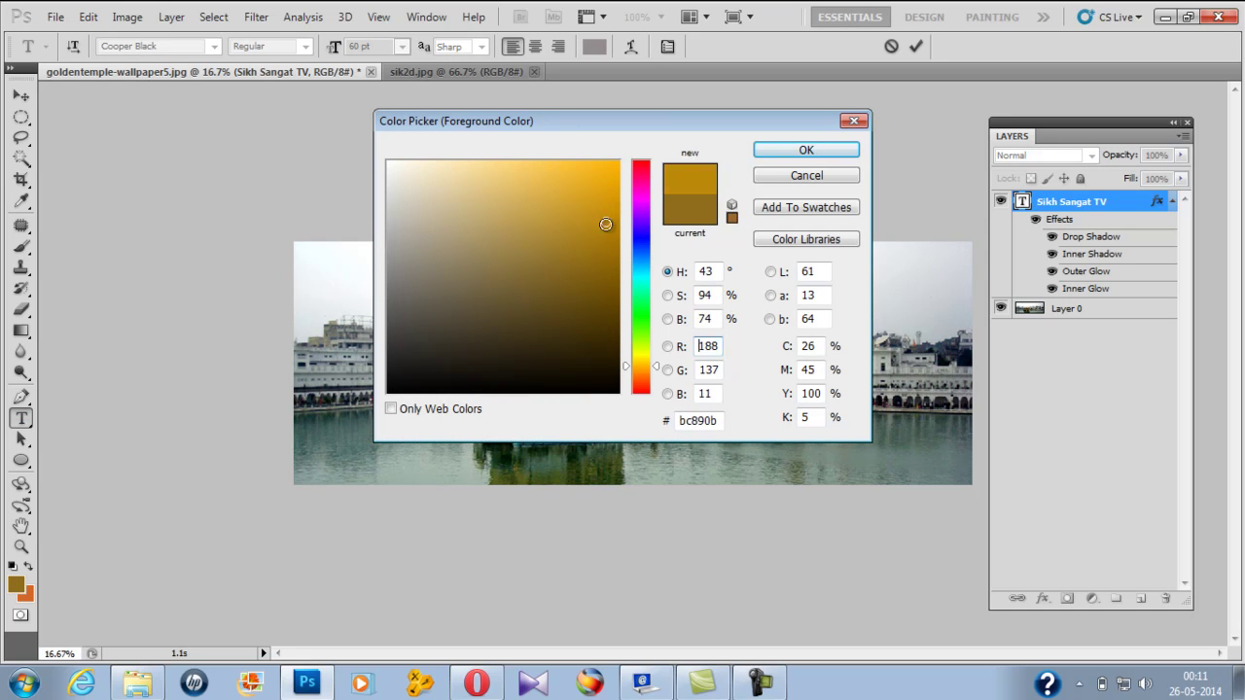
click(778, 156)
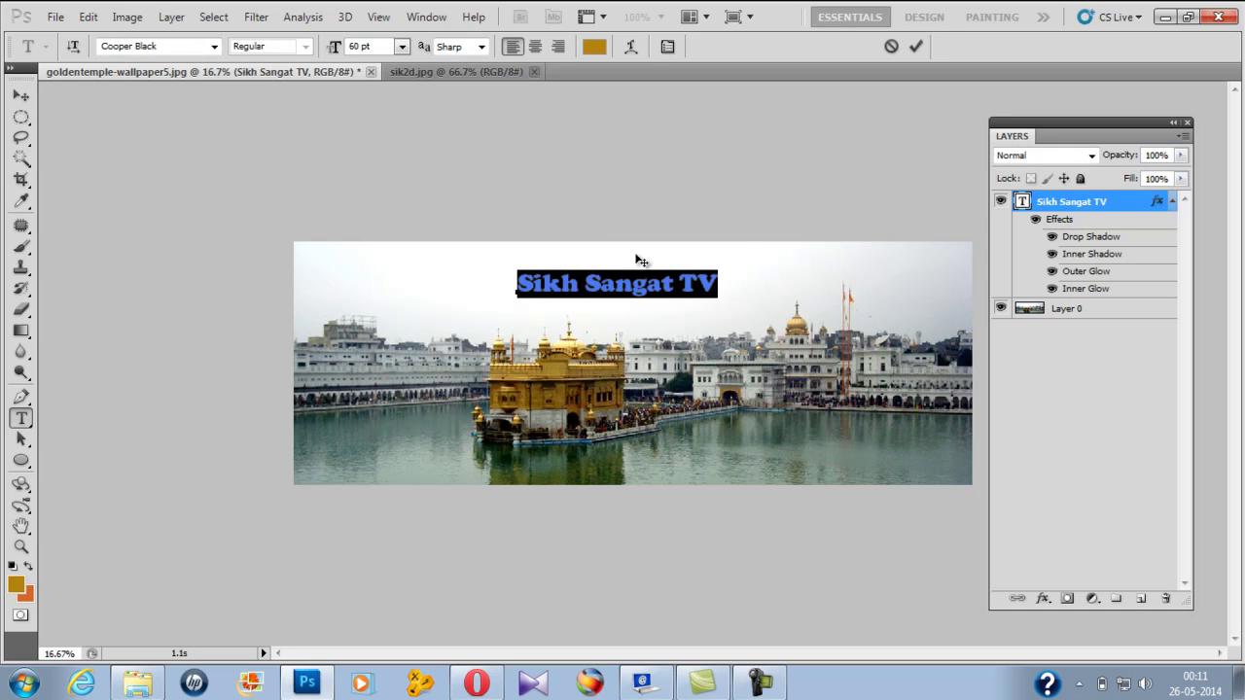
click(22, 98)
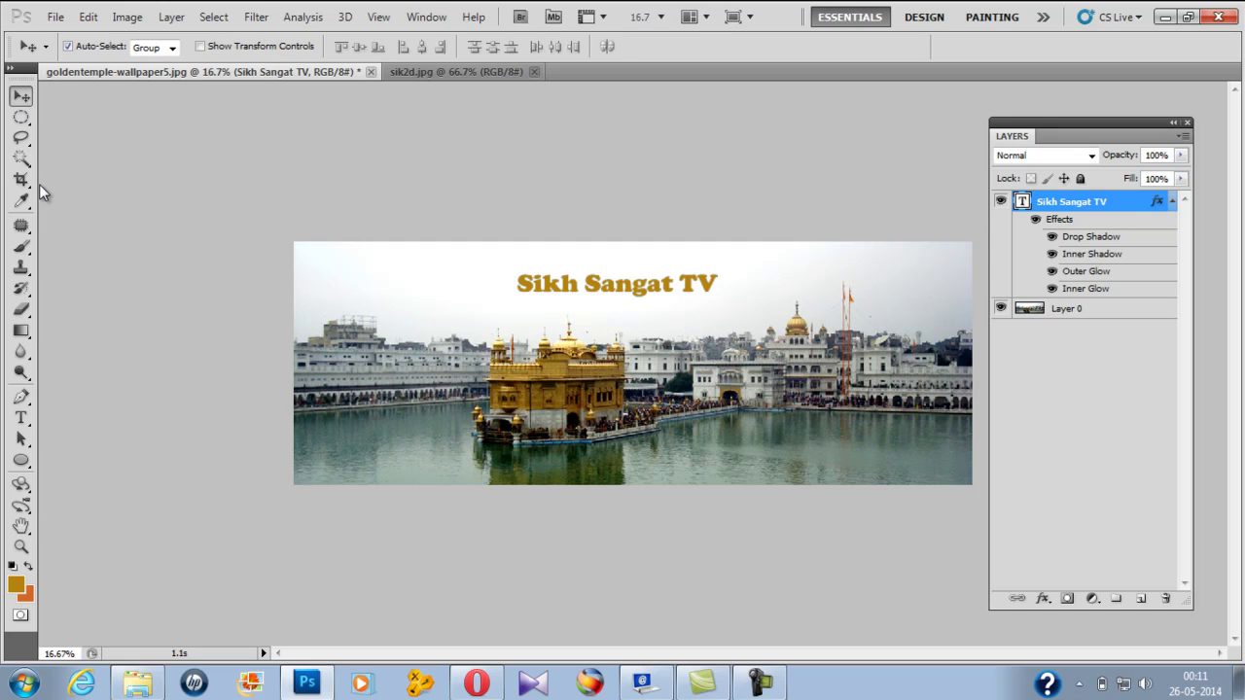
Enlarge the title with Free Transform and nudge it left
key(ctrl+t)
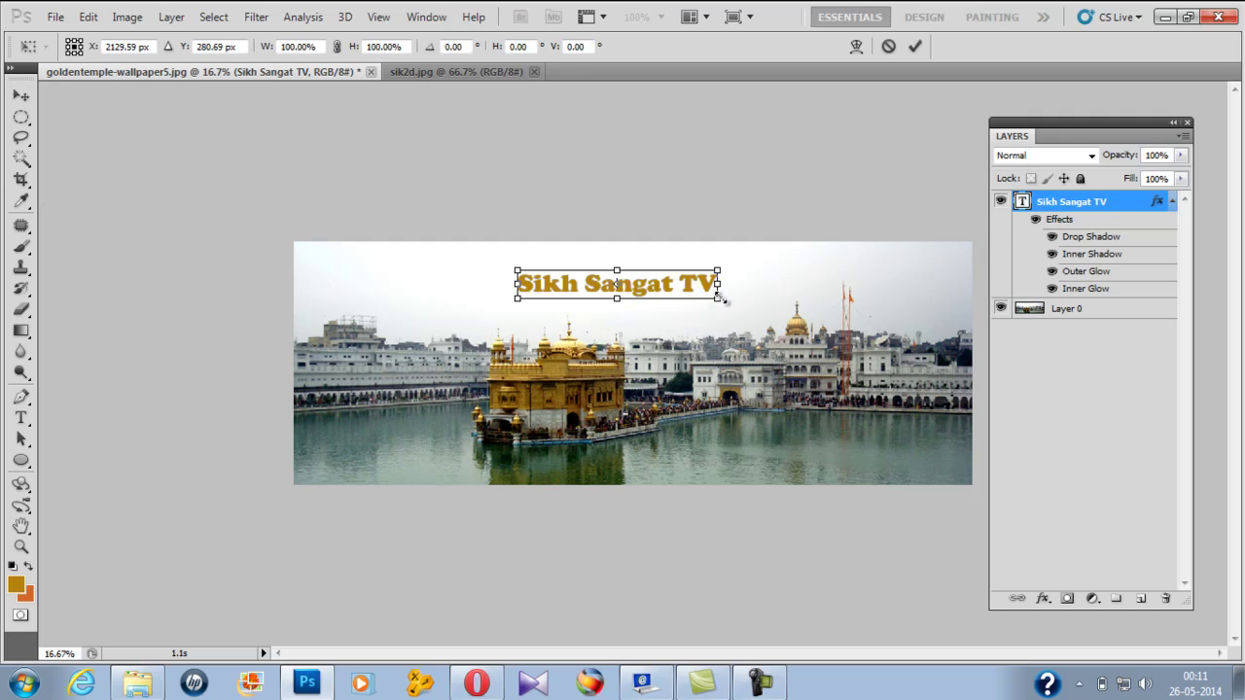
drag(718, 298, 774, 306)
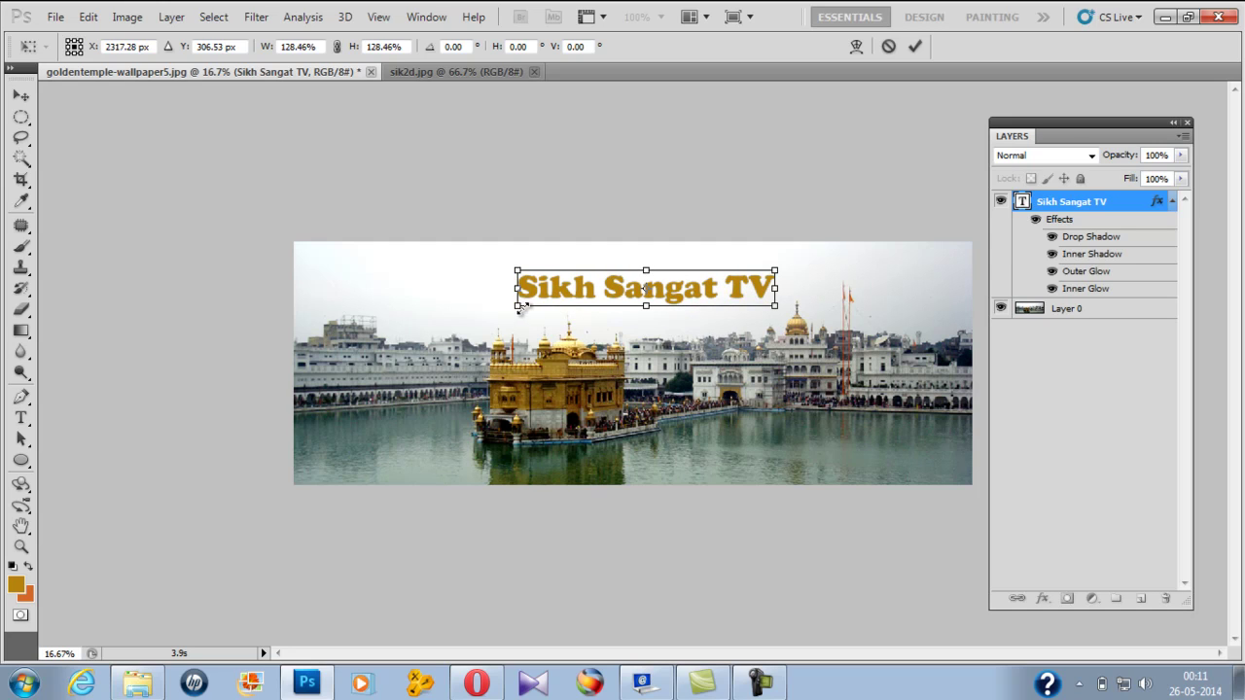
drag(517, 307, 506, 321)
key(Return)
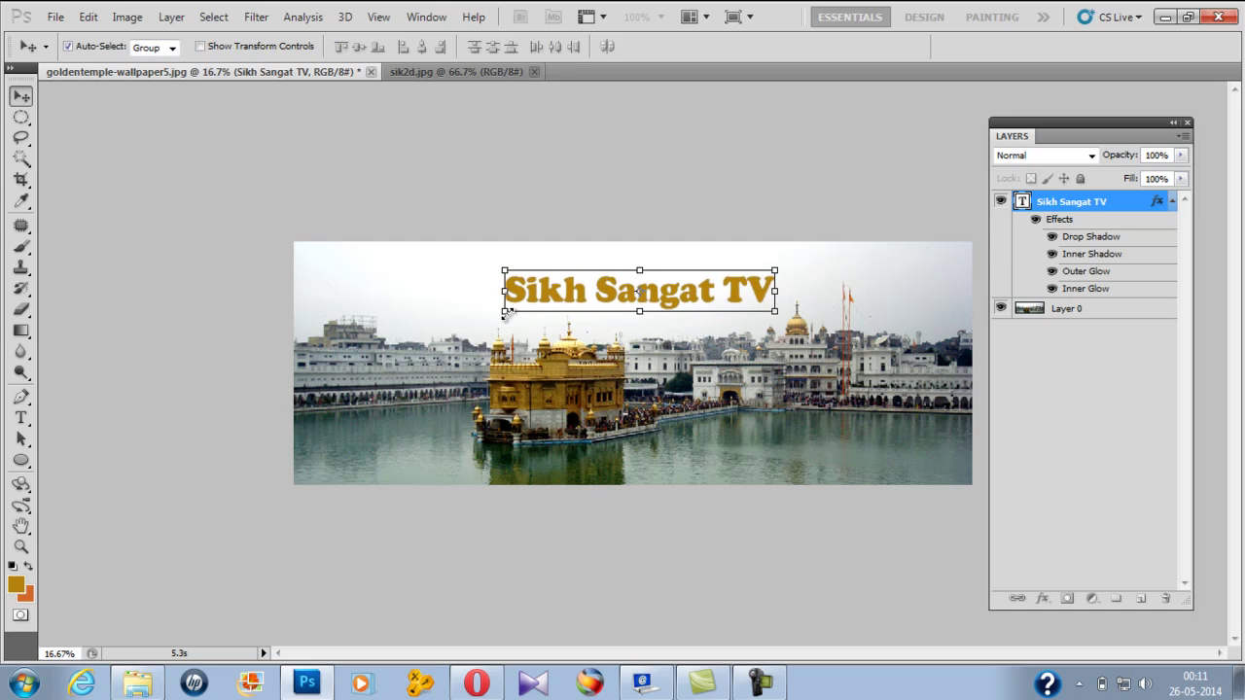
key(shift+Left)
key(shift+Left)
key(shift+Left)
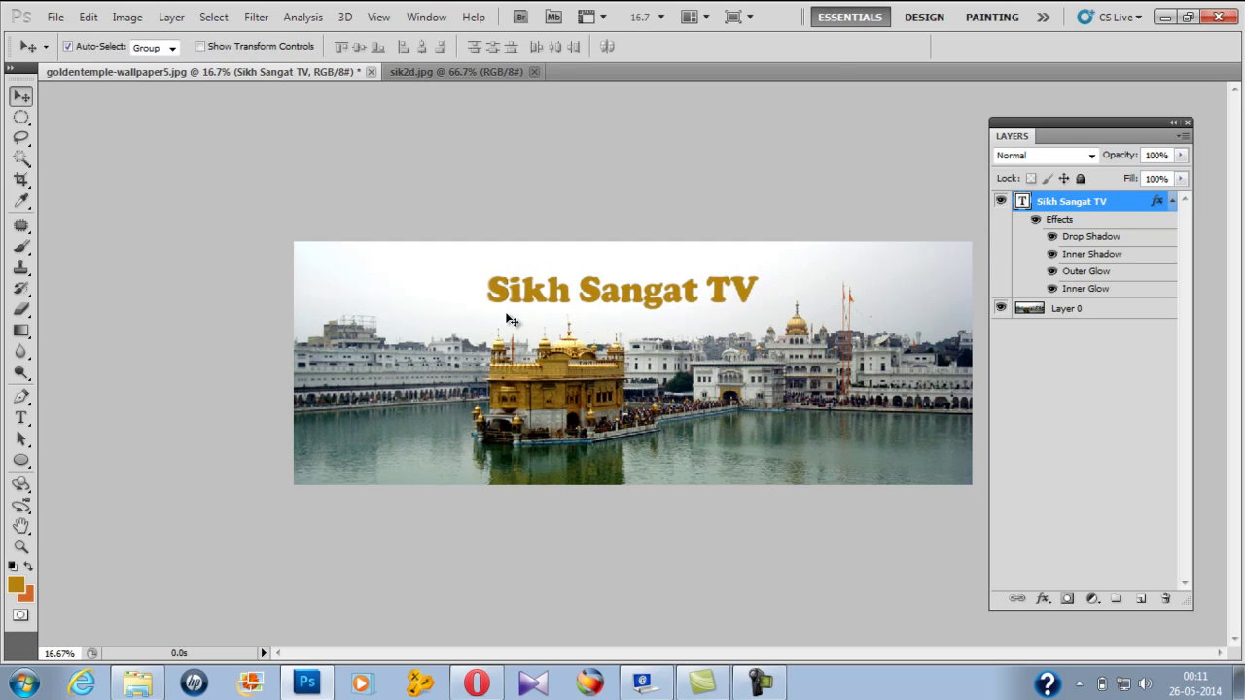
key(shift+Left)
key(shift+Left)
key(shift+Left)
Shrink the title slightly to about 93%, nudge it left, then preview the banner without panels
key(ctrl+t)
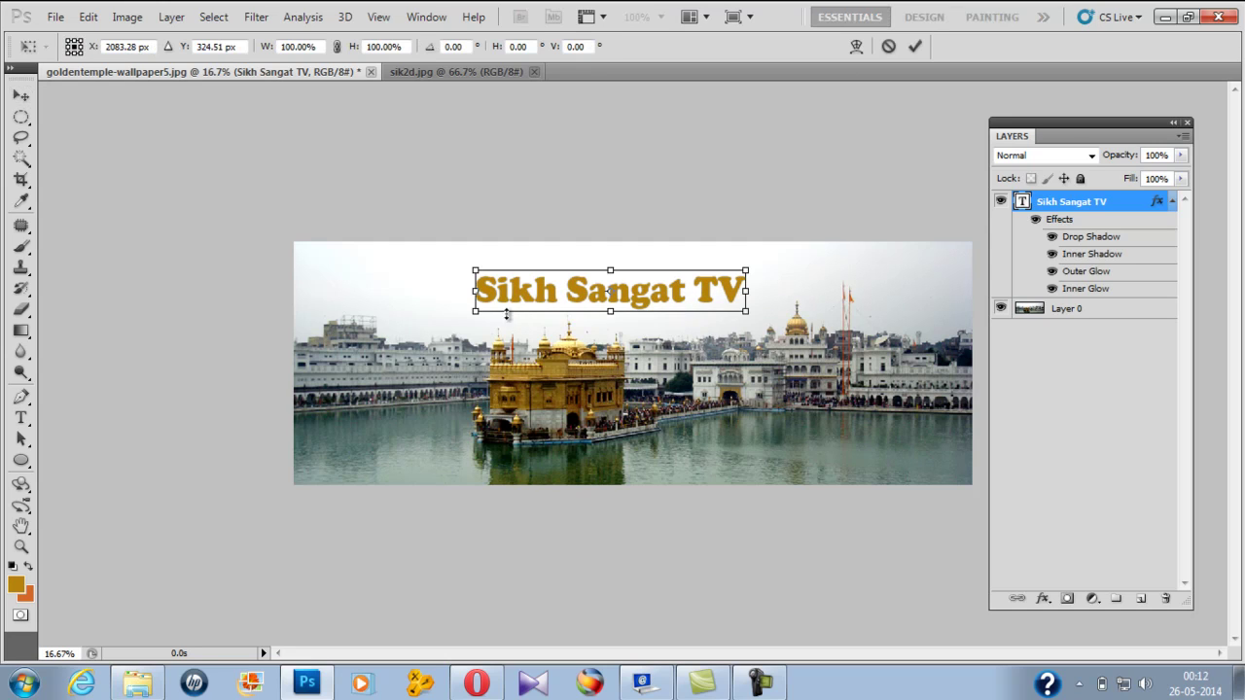
drag(476, 310, 505, 305)
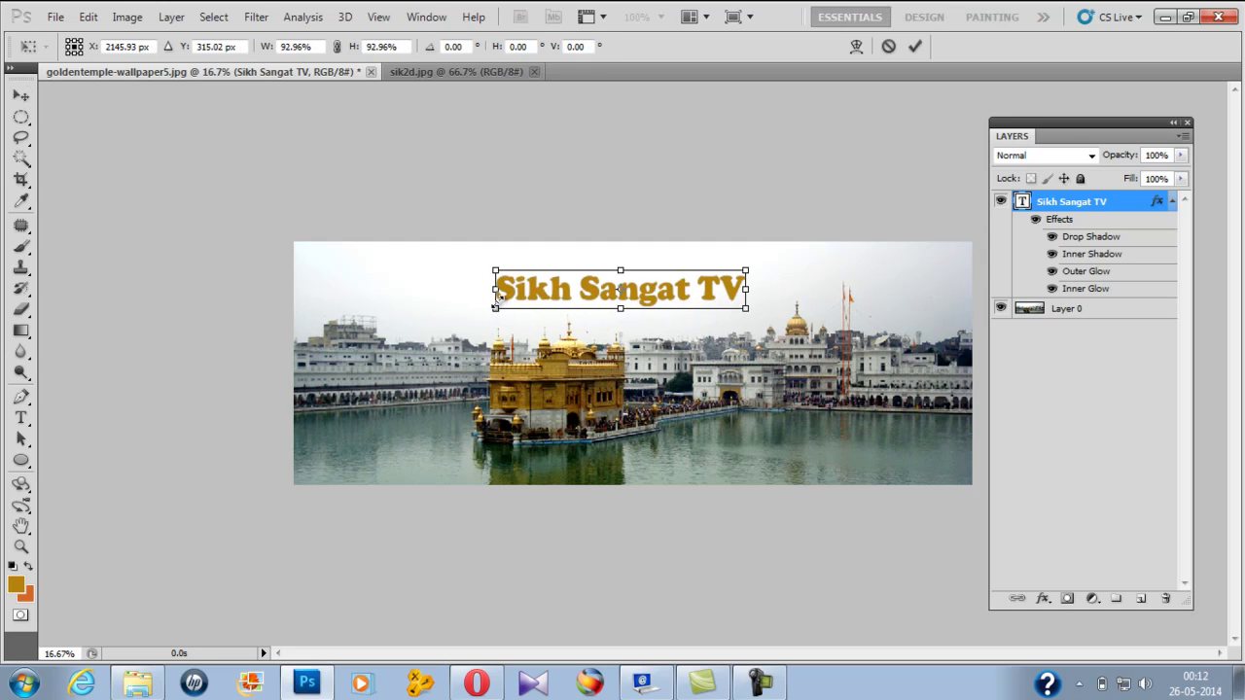
key(Return)
key(shift+Left)
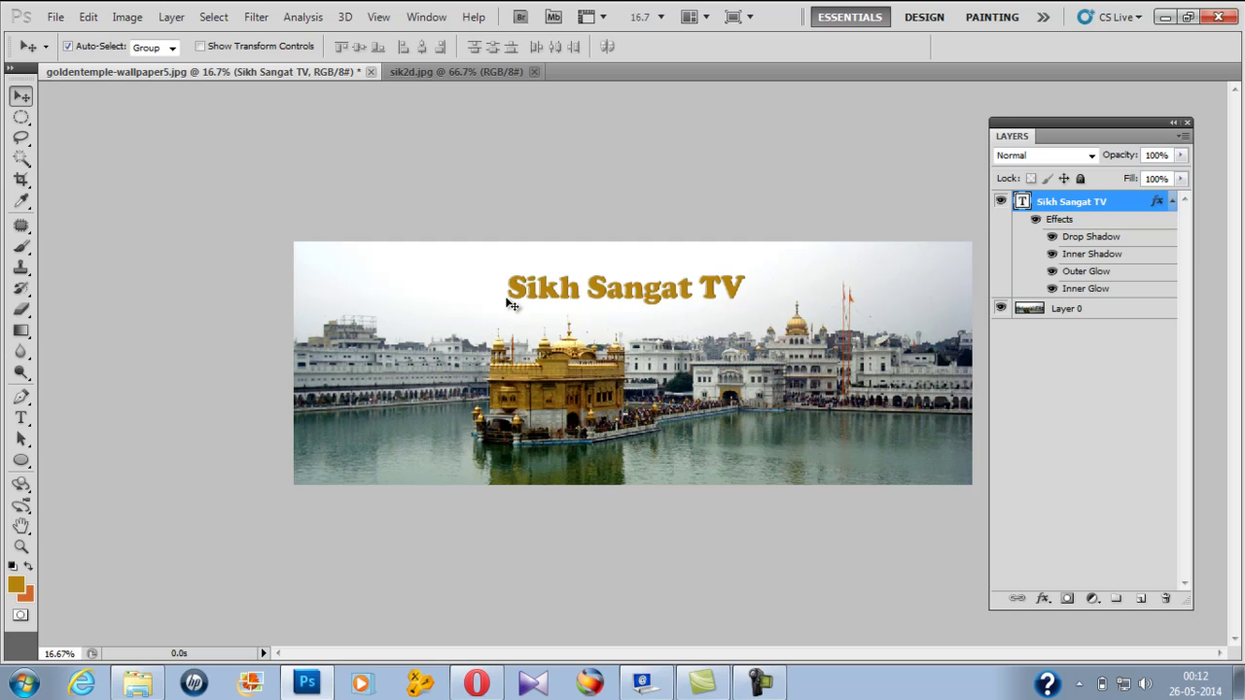
key(shift+Left)
key(shift+Left)
key(shift+Left)
key(shift+Left)
key(shift+Left)
key(shift+Left)
key(shift+Left)
key(shift+Left)
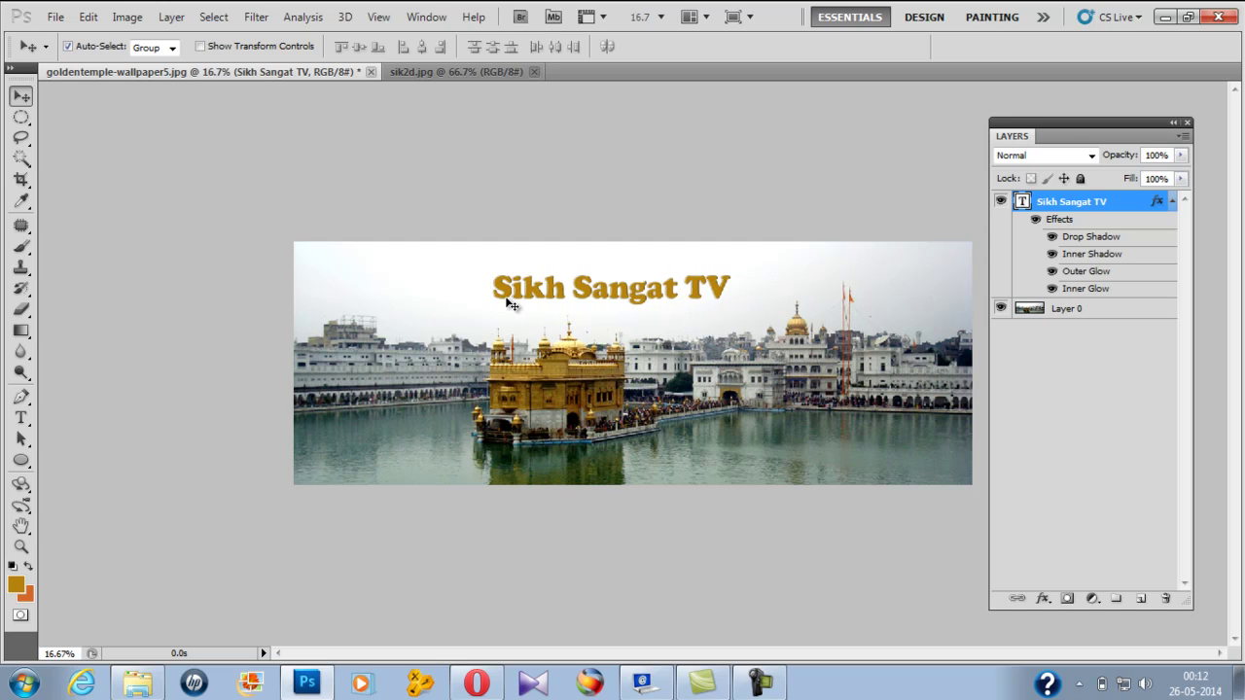
click(701, 563)
key(Tab)
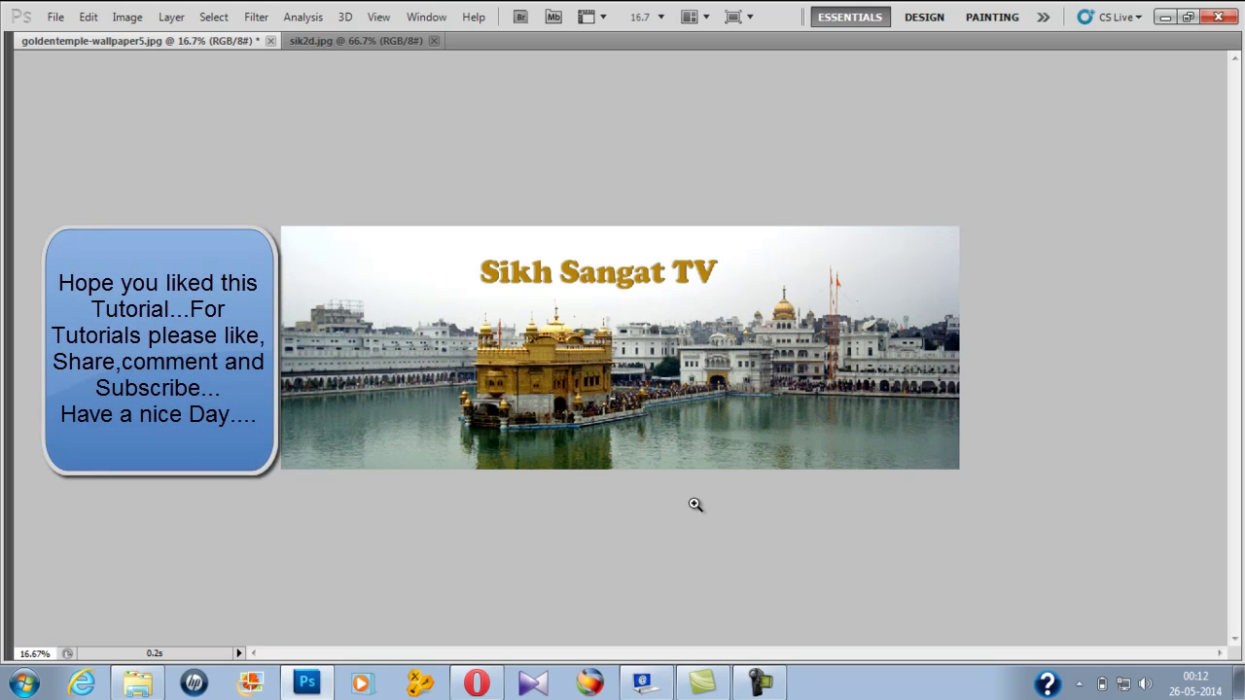
click(676, 443)
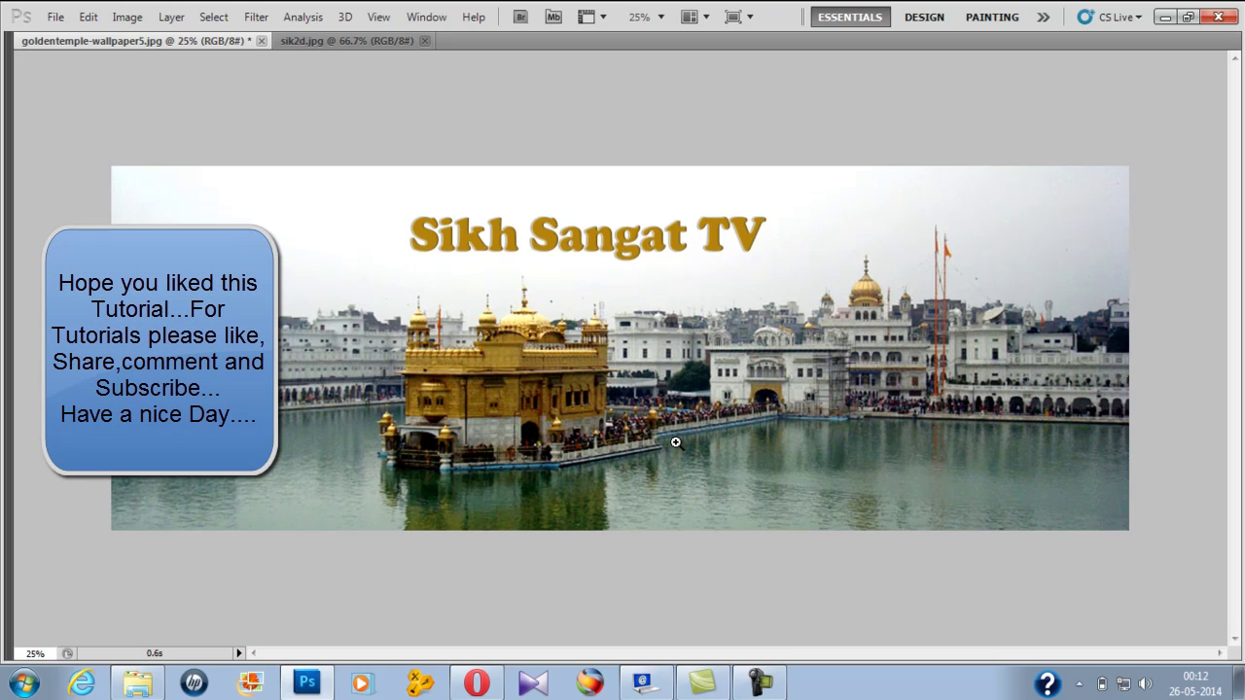